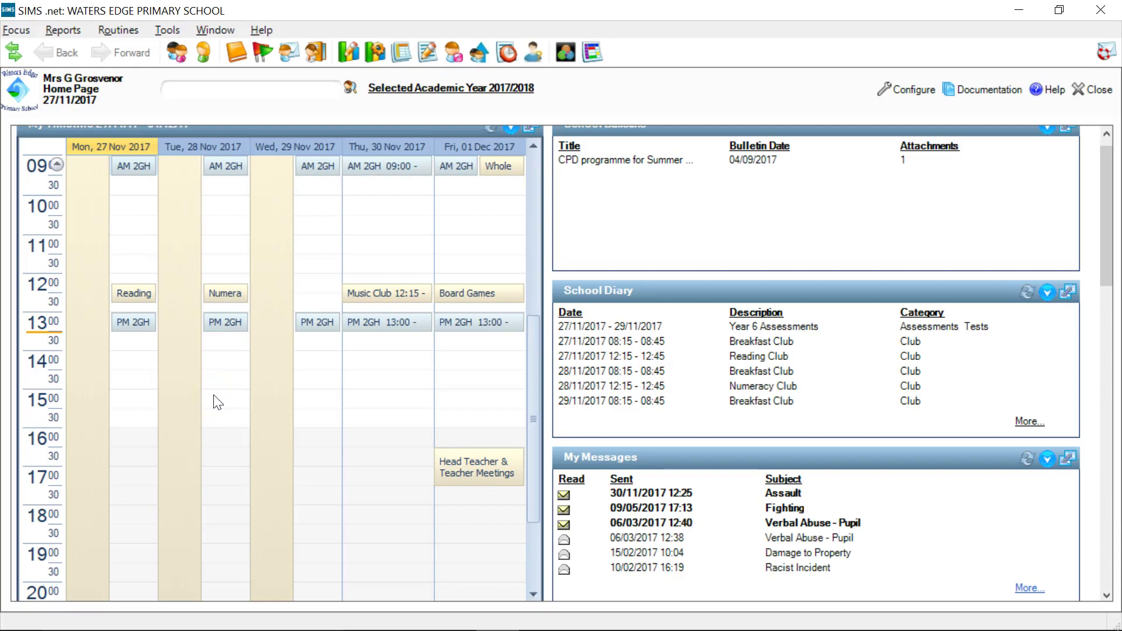
- Open Marksheet Entry from the Focus > Assessment menu
left_click(20, 33)
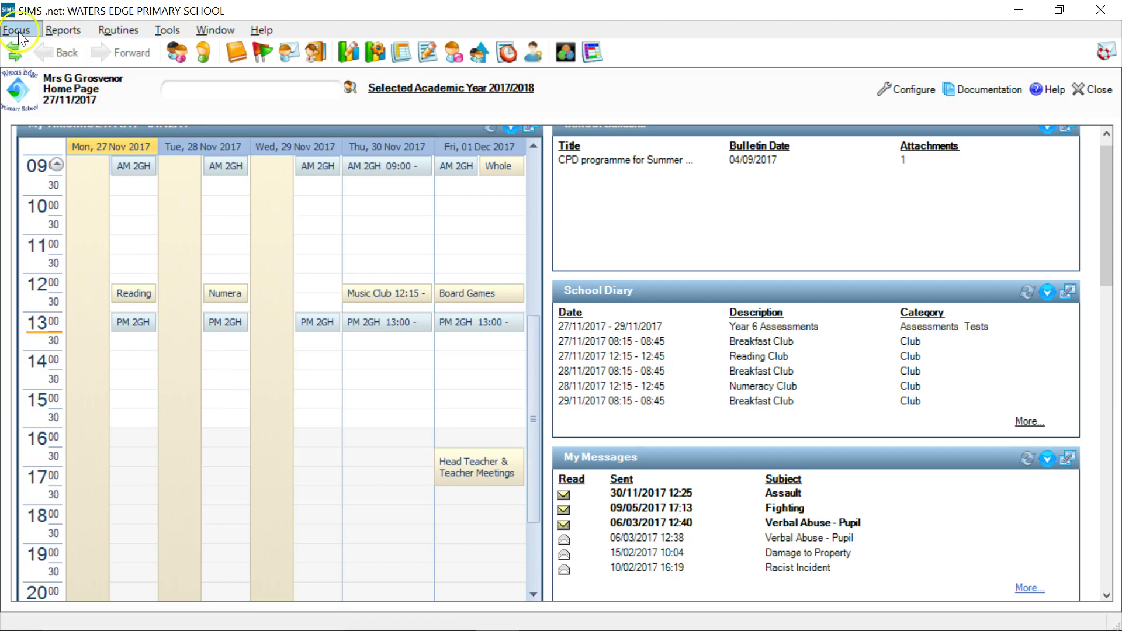
left_click(72, 314)
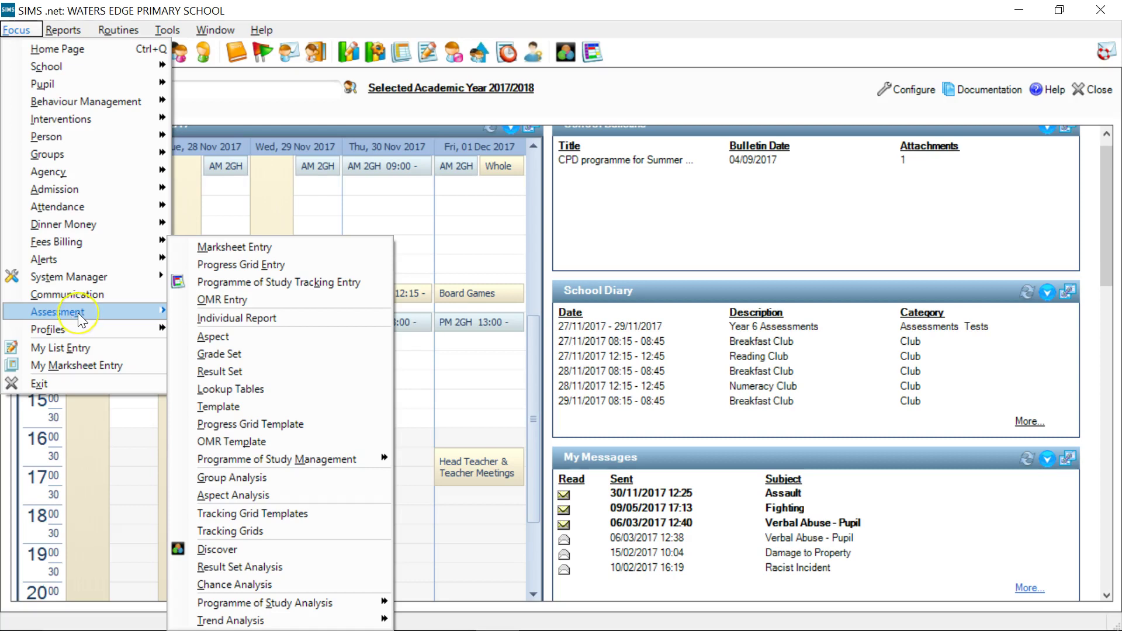
left_click(251, 249)
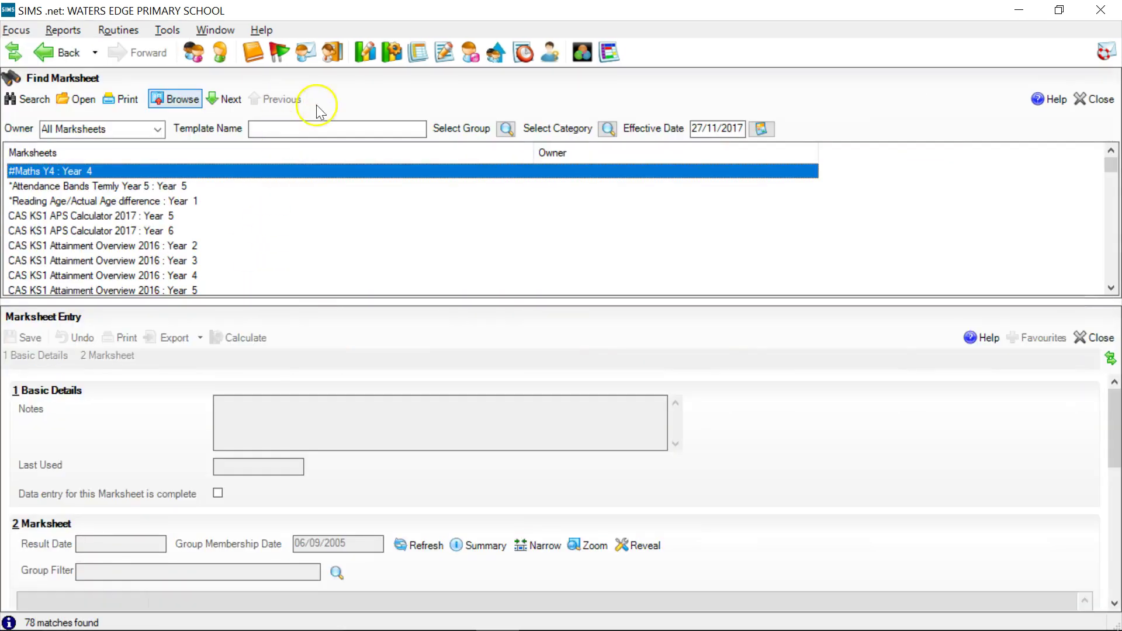
- Search templates for 'cas' and open 'CAS KS2 Attainment and Progress 2017 : Year 6'
left_click(349, 127)
type("cas")
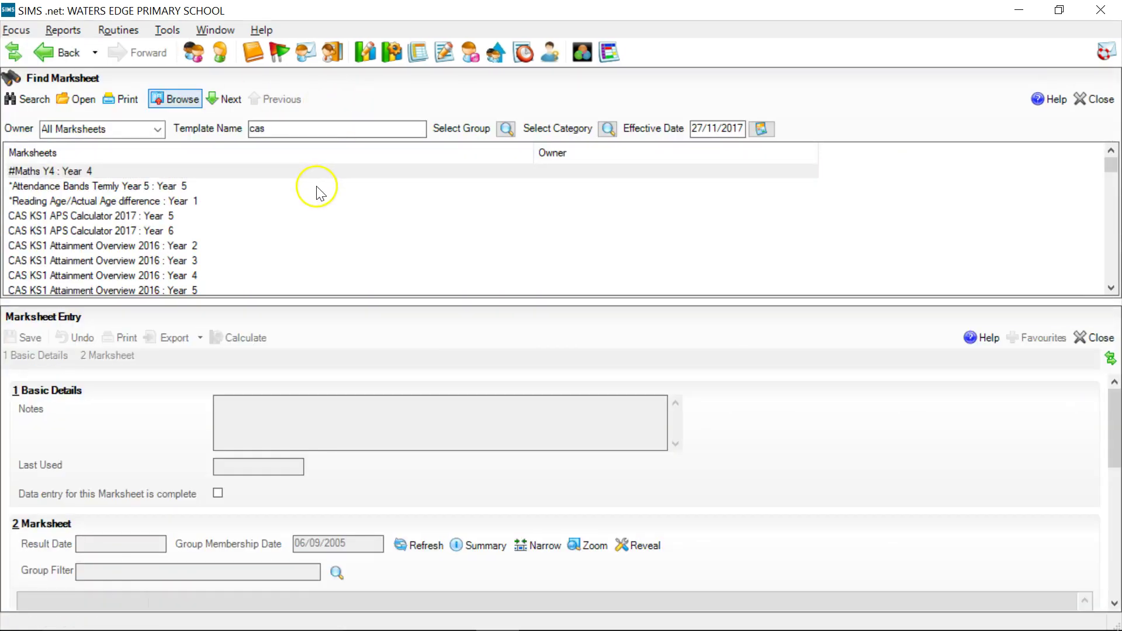
key("Return")
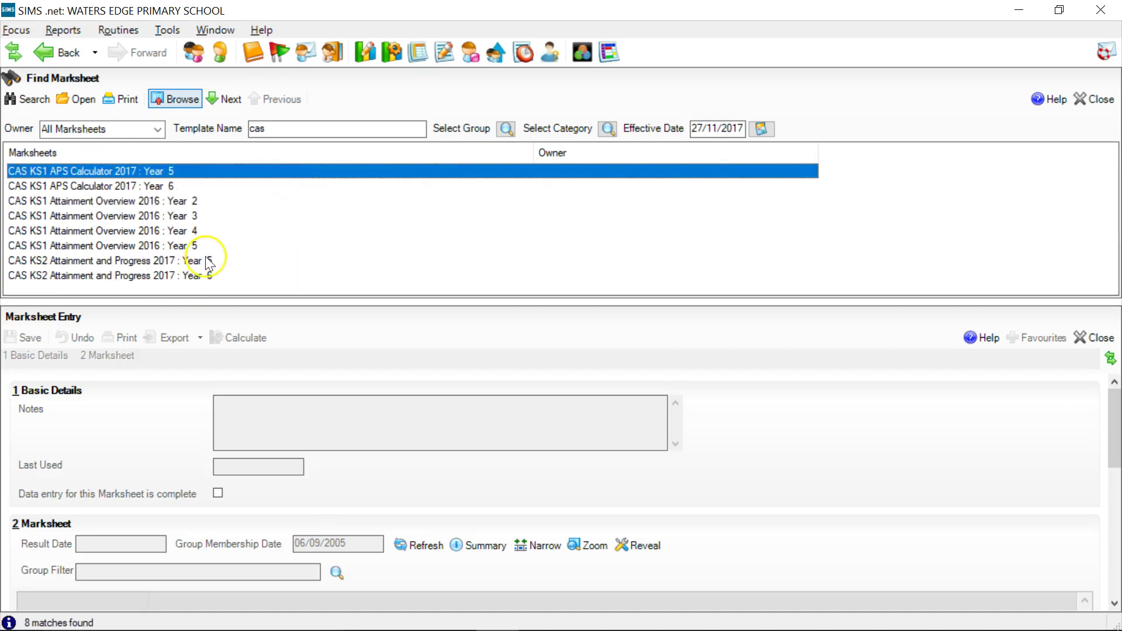
left_click(78, 276)
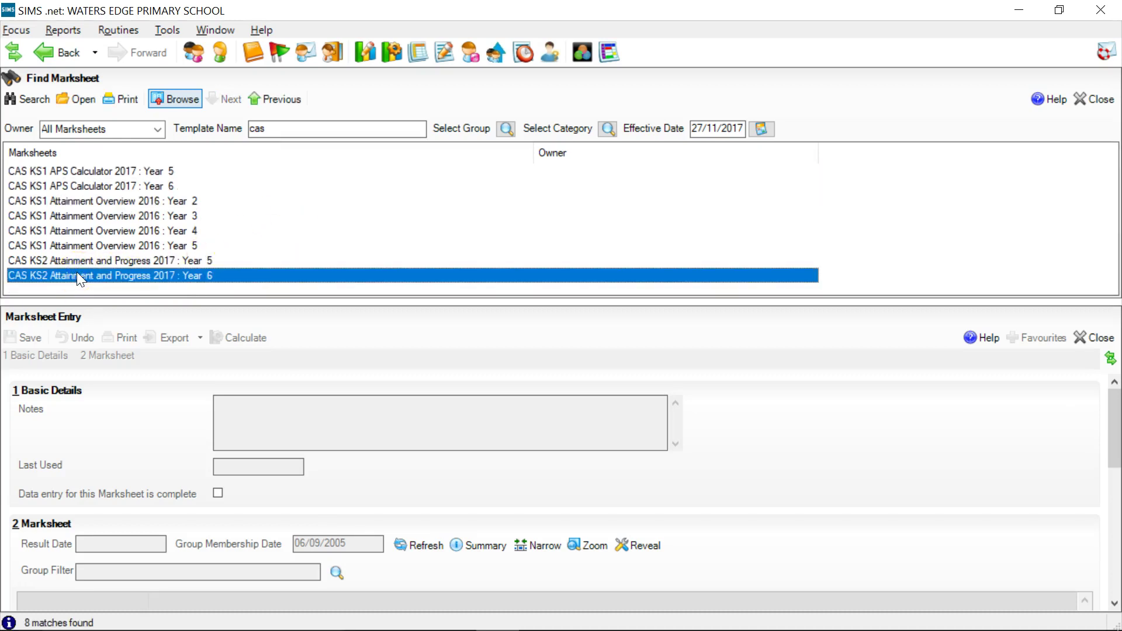
double_click(76, 275)
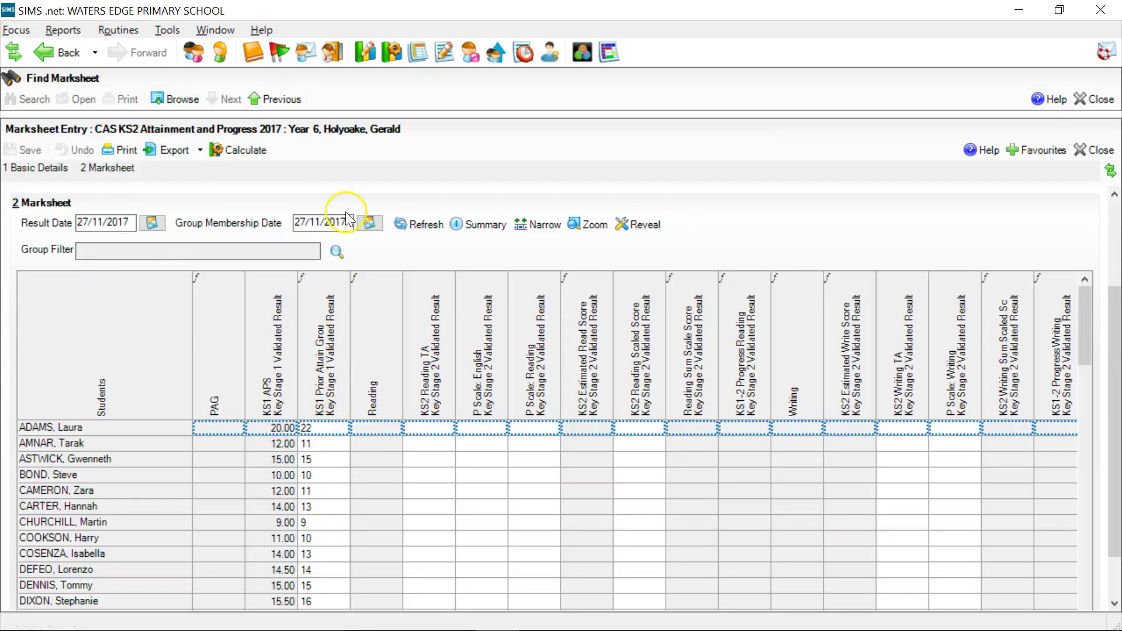
left_click_drag(348, 220, 266, 231)
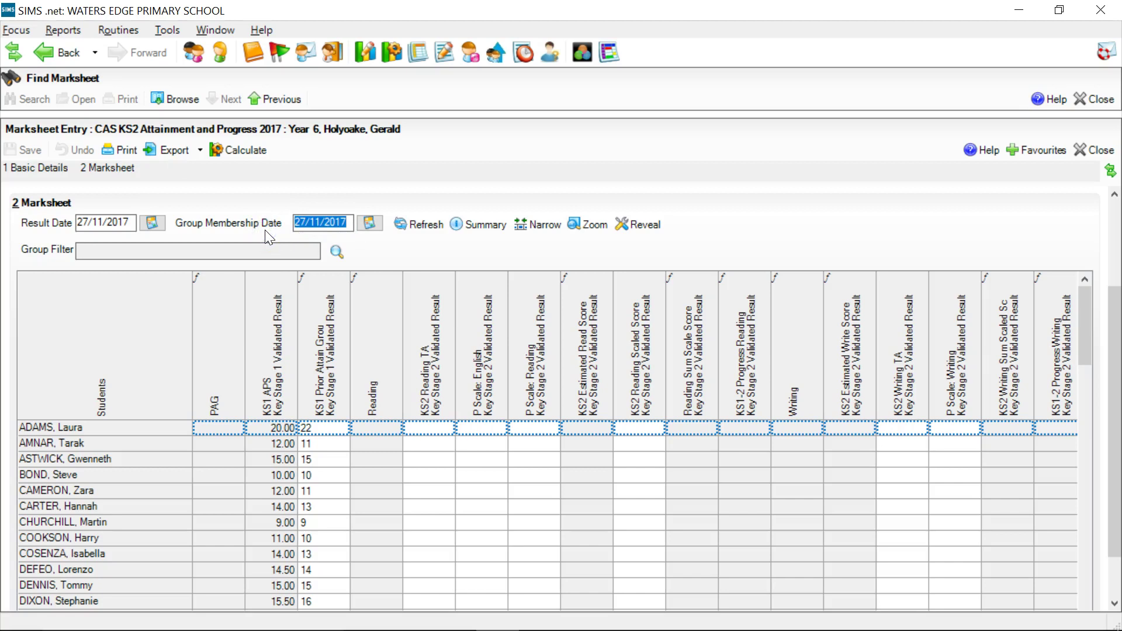
- Change the Group Membership Date to 1/6/2017 and refresh the marksheet
type("1/6/")
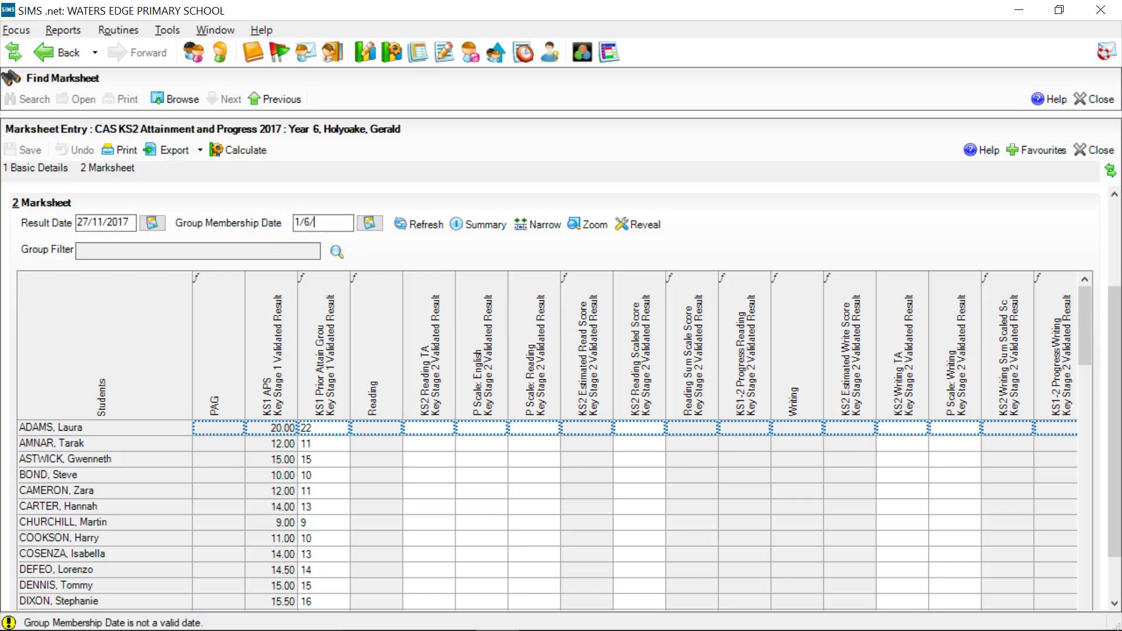
type("2017")
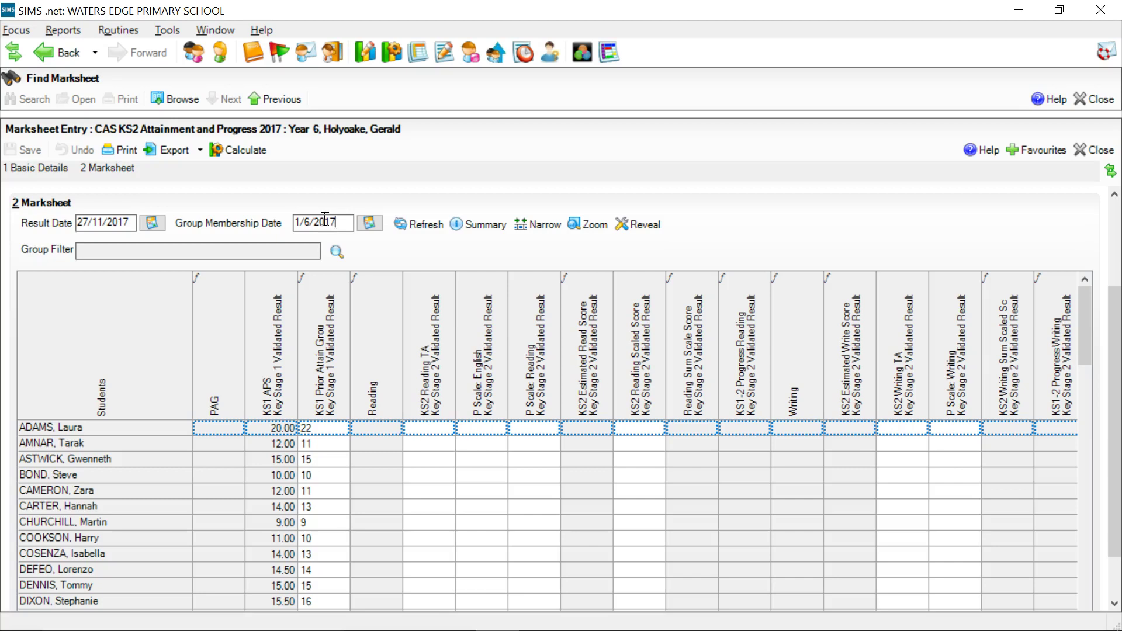
left_click(427, 222)
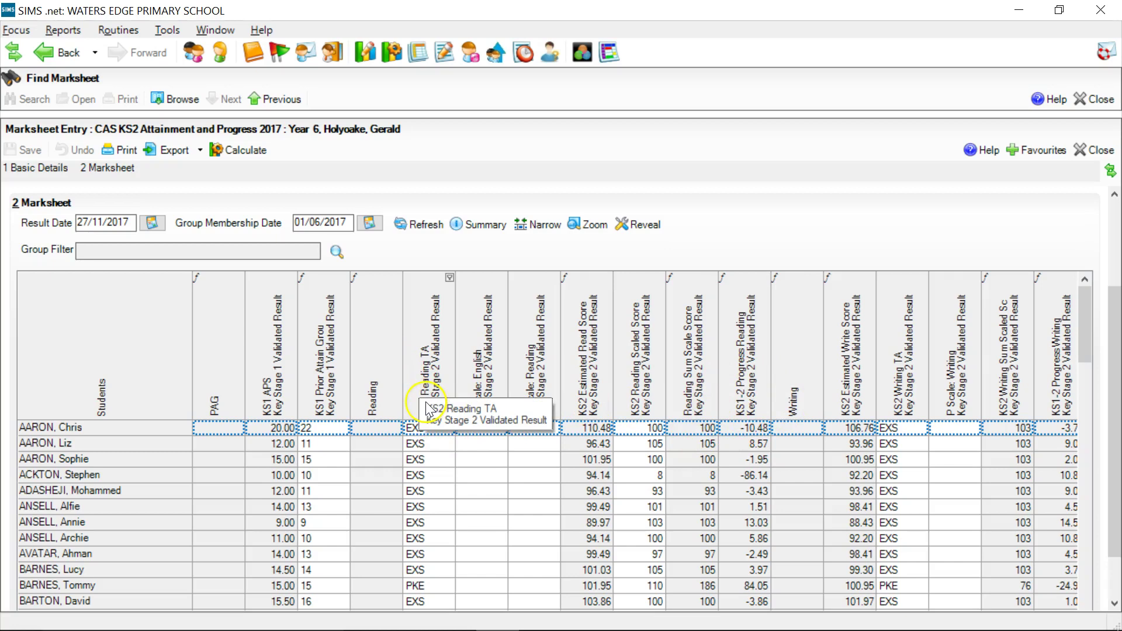
- Calculate the marksheet and inspect the KS2 Reading TA and Estimated Read Score columns
left_click(265, 155)
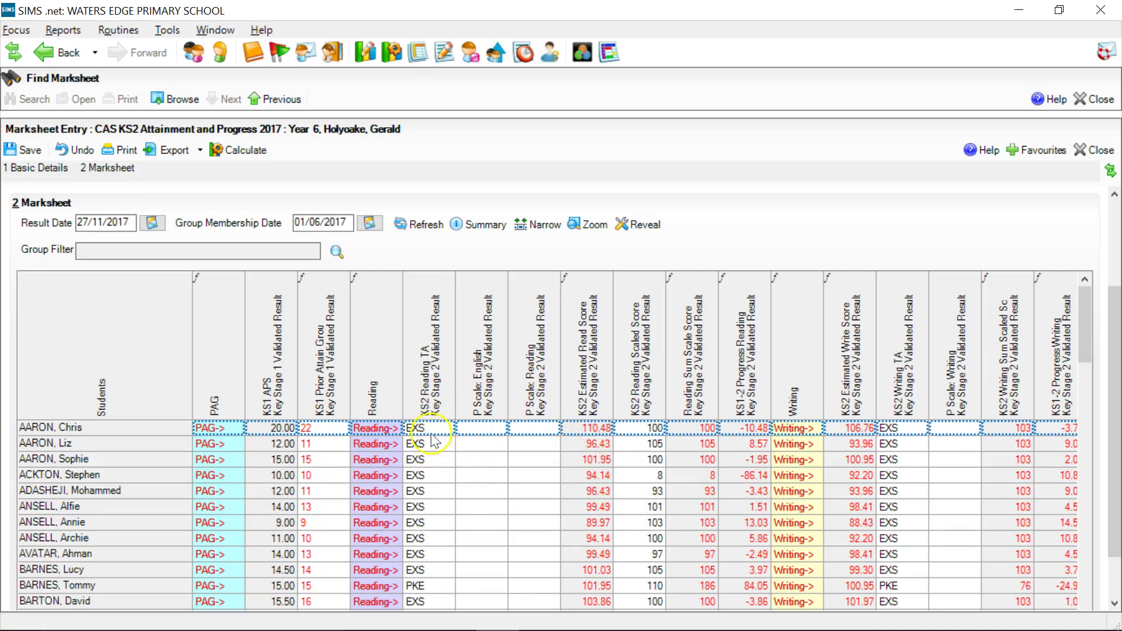
scroll(426, 360, "down", 1)
left_click(427, 359)
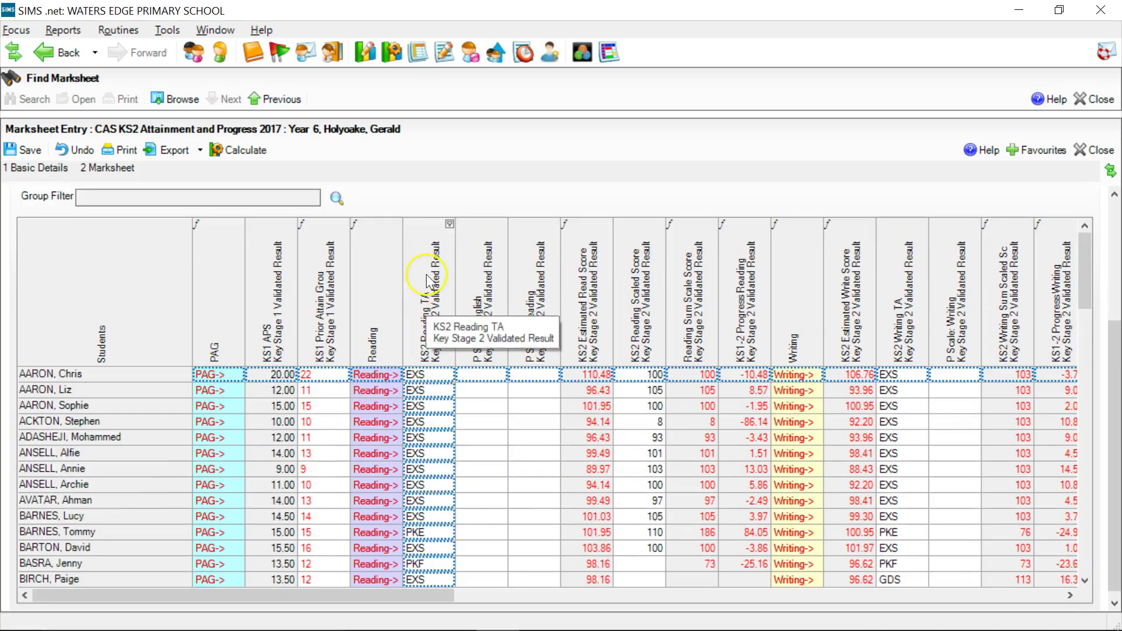
left_click(529, 391)
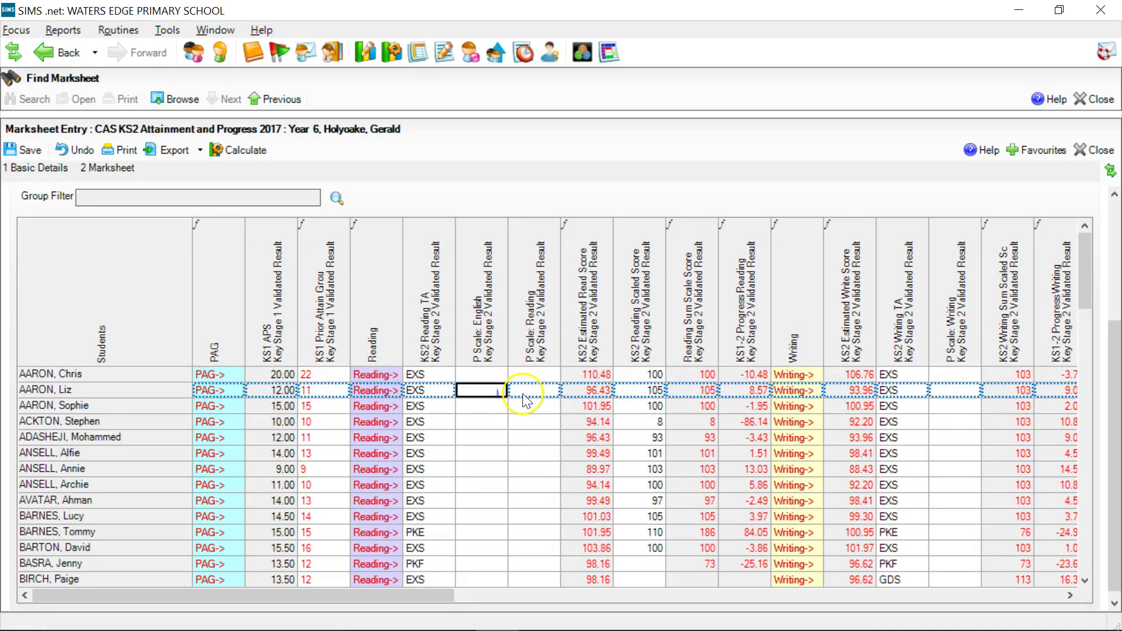
left_click(589, 324)
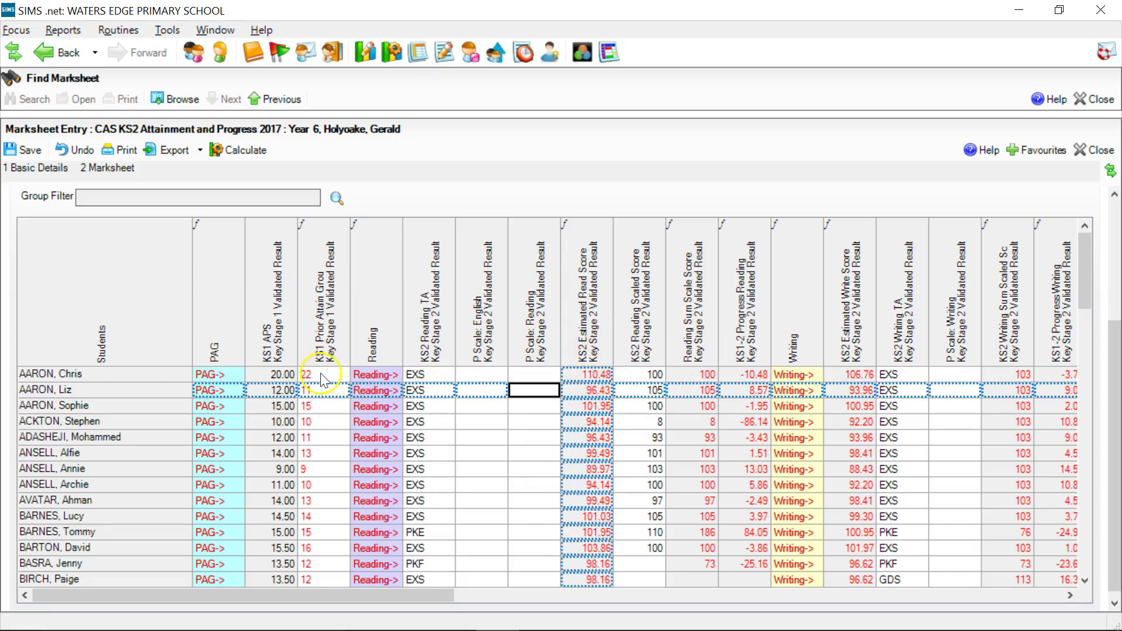
- Review pupils' KS2 Reading Scaled Scores and KS1-2 reading progress, e.g. 105 giving 8.57
left_click(651, 374)
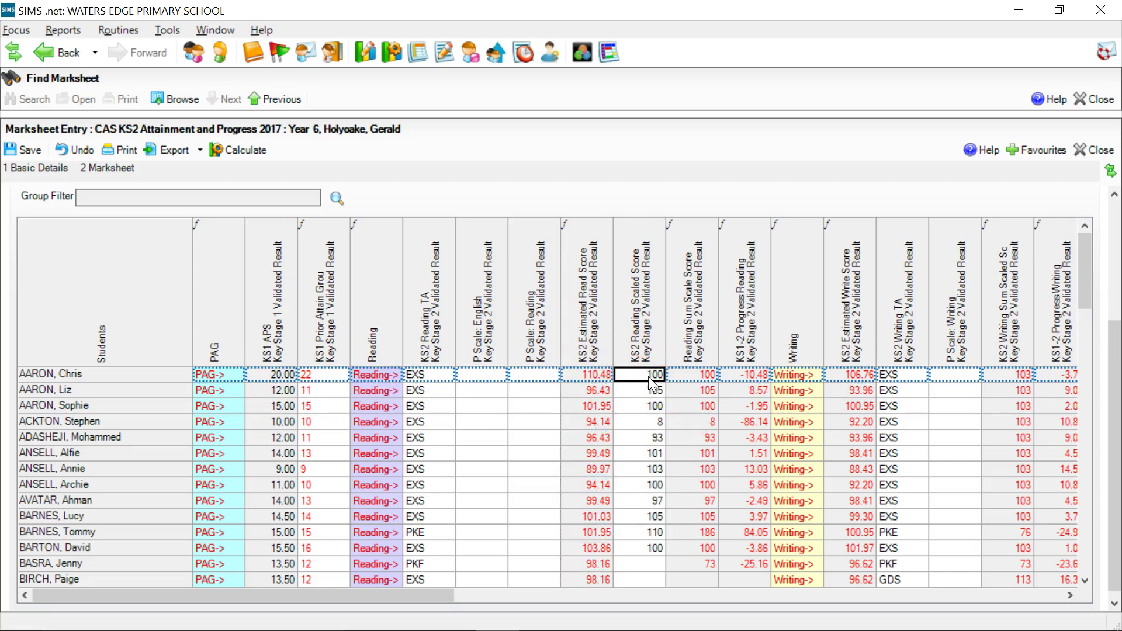
left_click(744, 348)
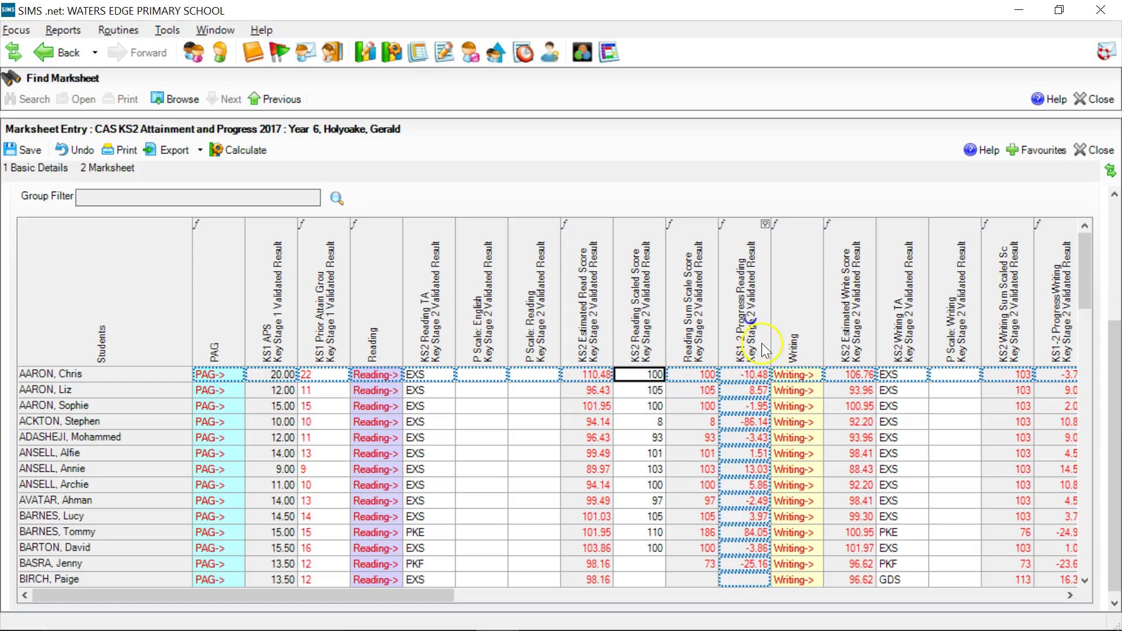
left_click(639, 374)
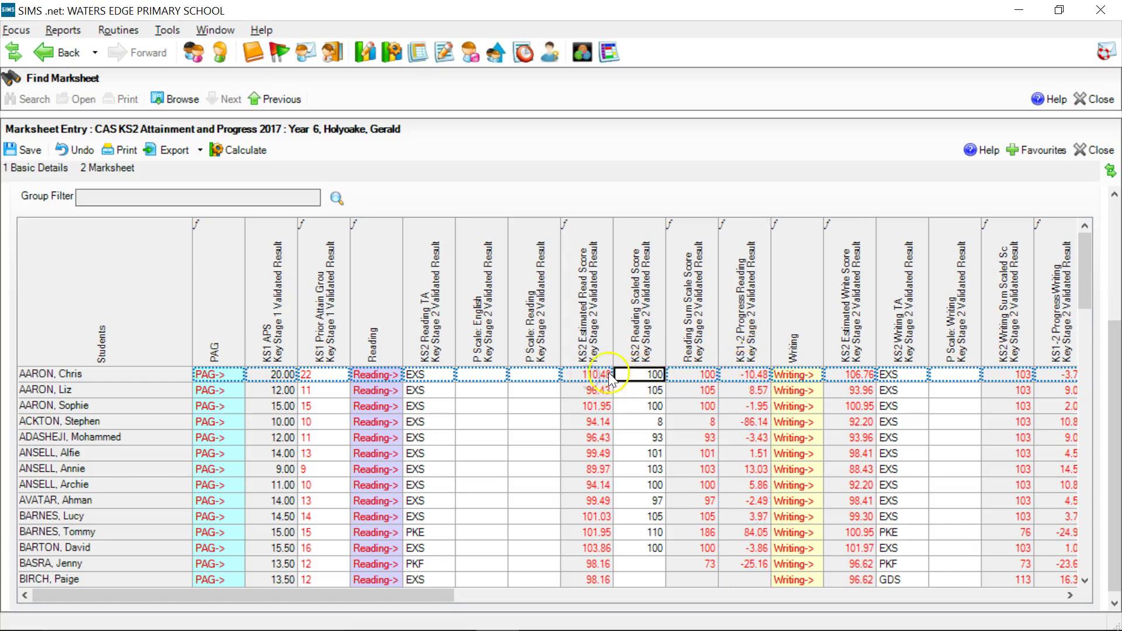
key("Down")
left_click(602, 353)
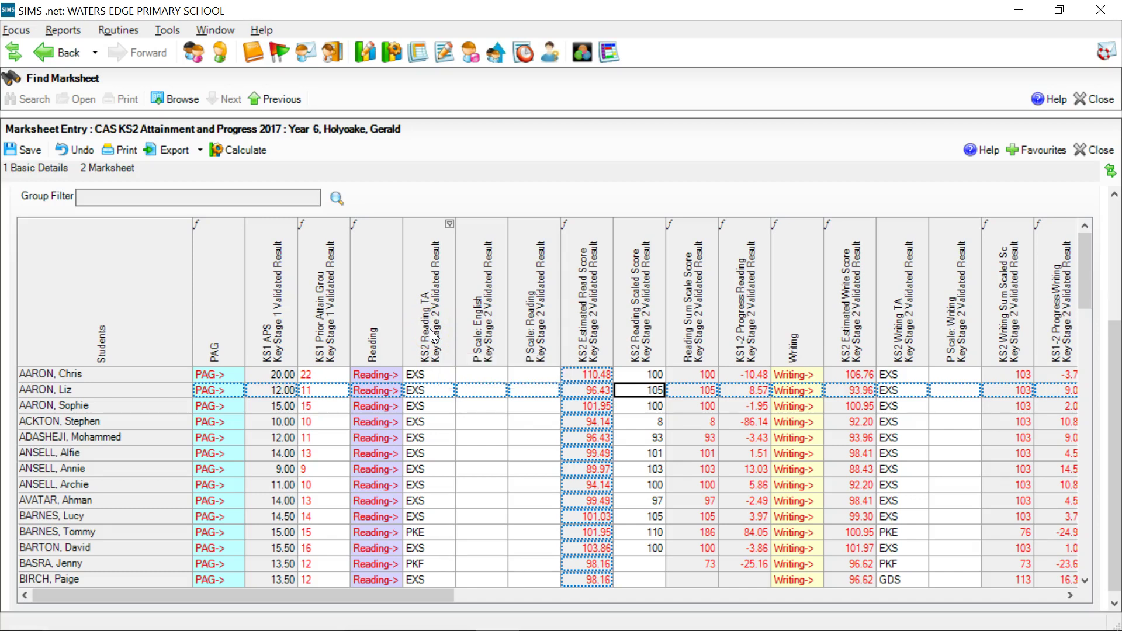
left_click(427, 377)
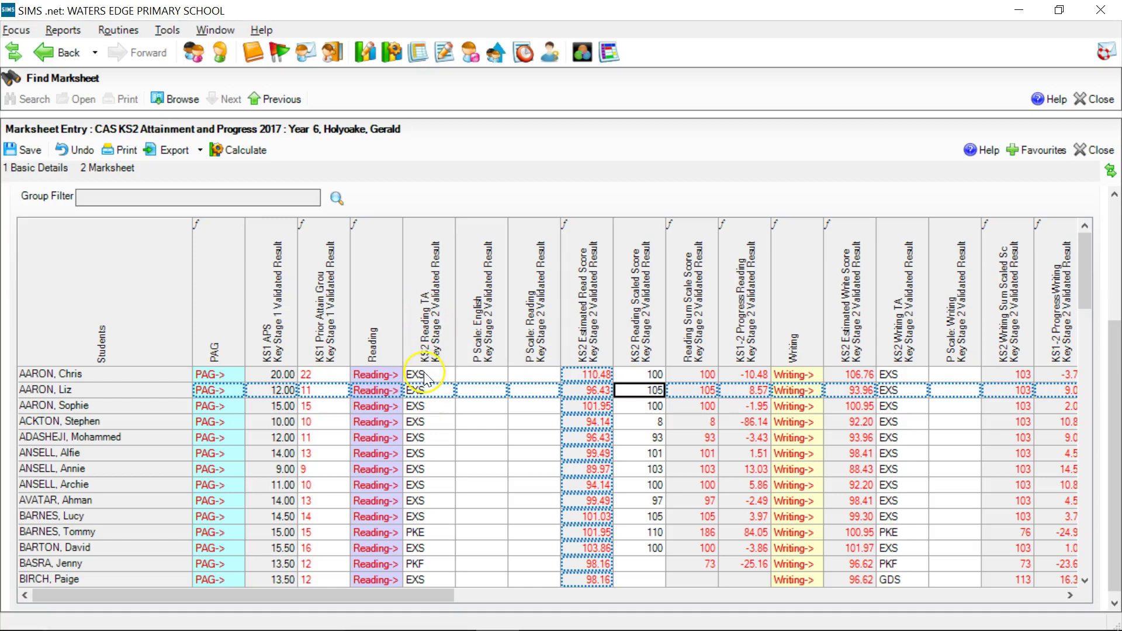
right_click(429, 314)
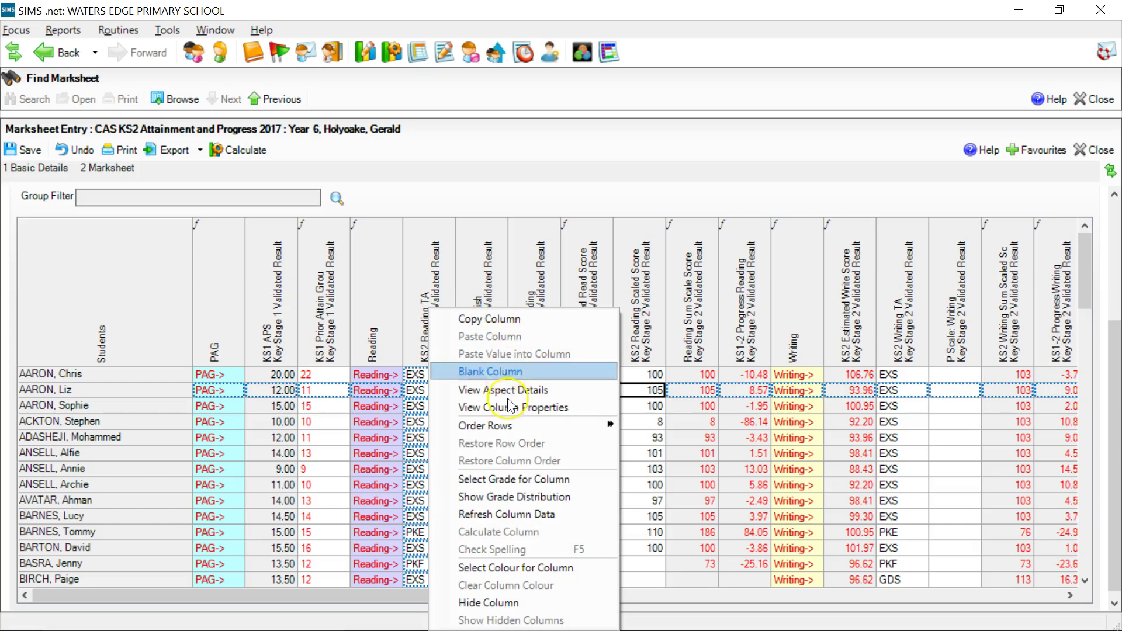
left_click(518, 496)
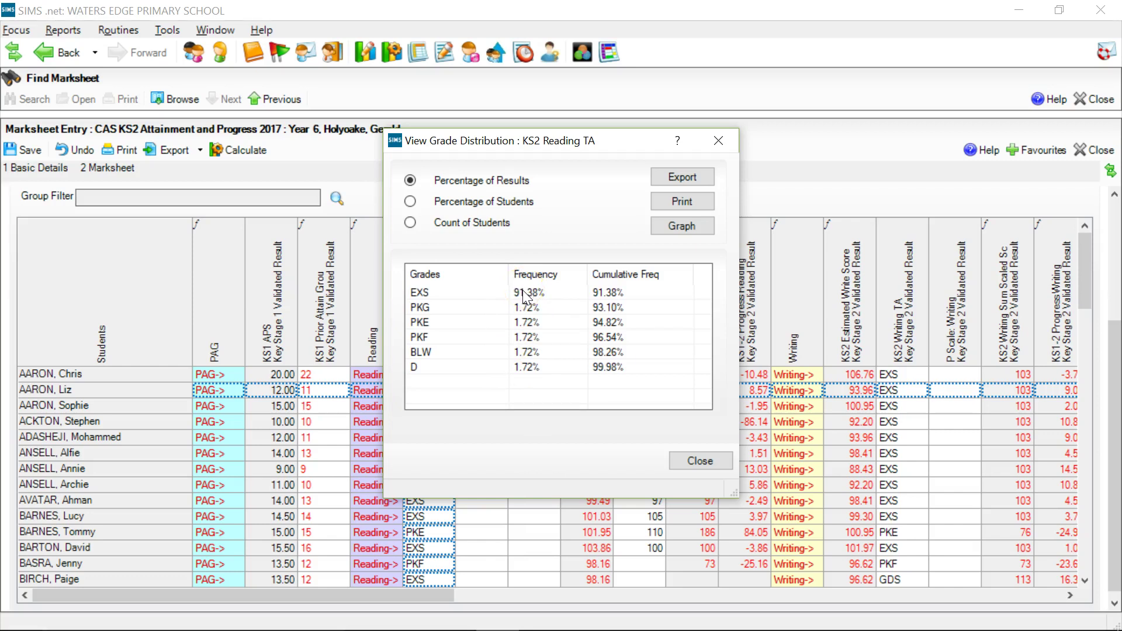
left_click(719, 140)
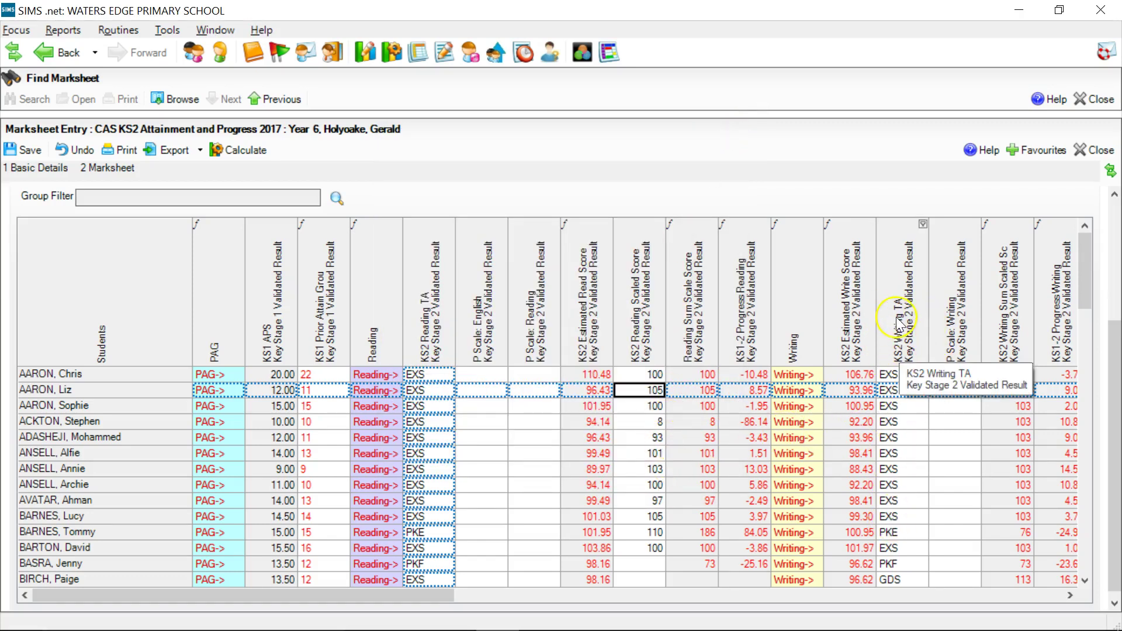
- Show the KS2 Writing TA grade distribution and highlight the GDS and EXS rows
right_click(894, 298)
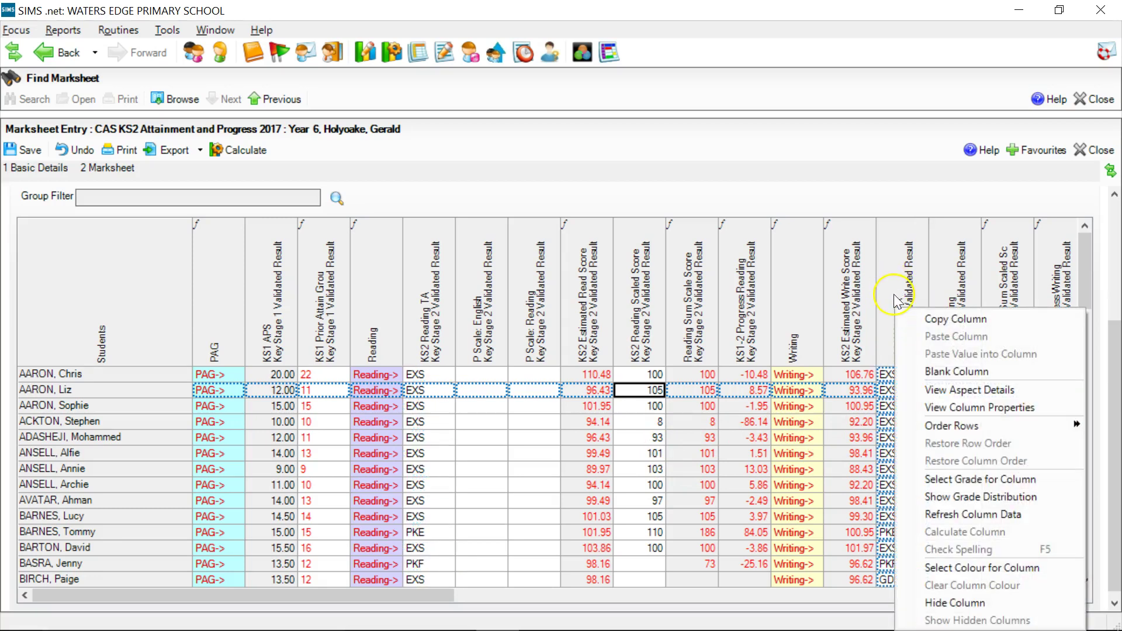
left_click(951, 496)
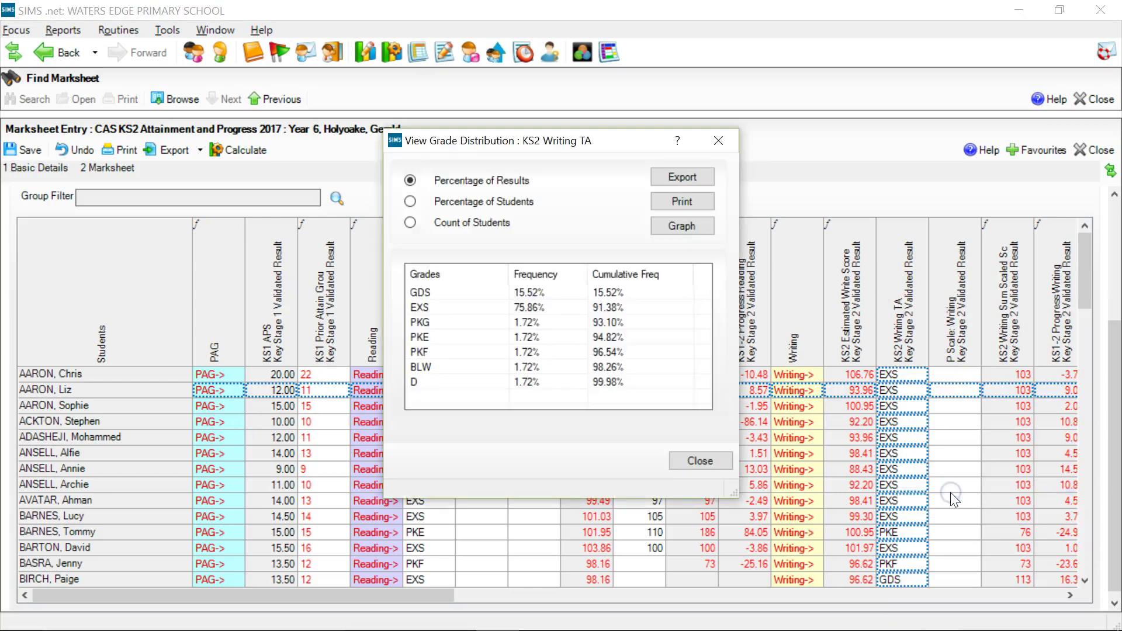
left_click(528, 293)
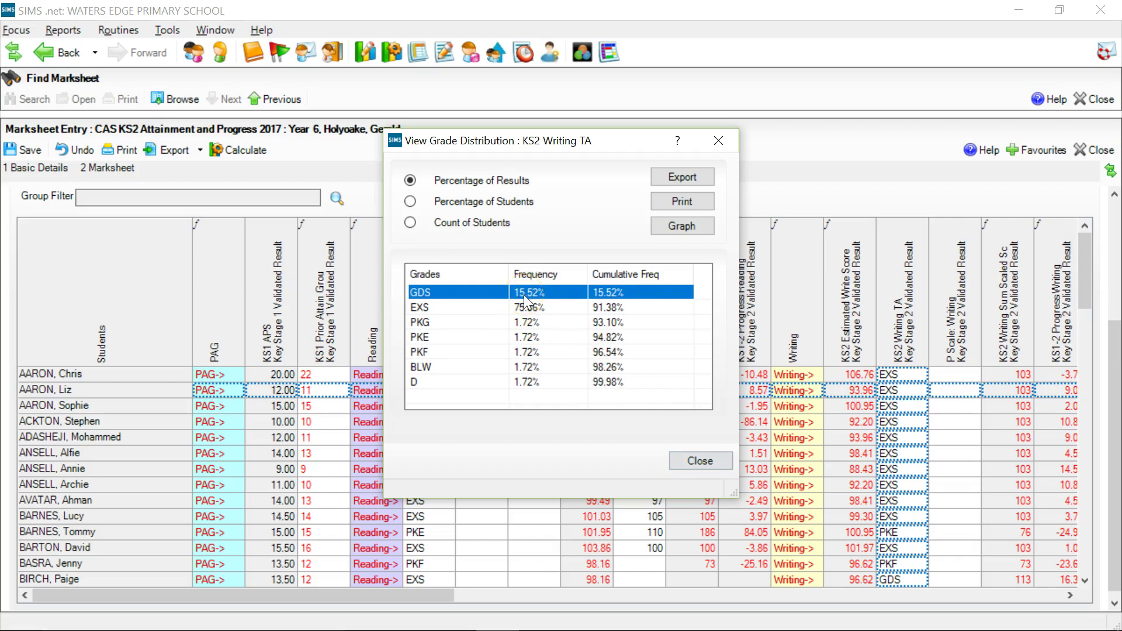
left_click(531, 307)
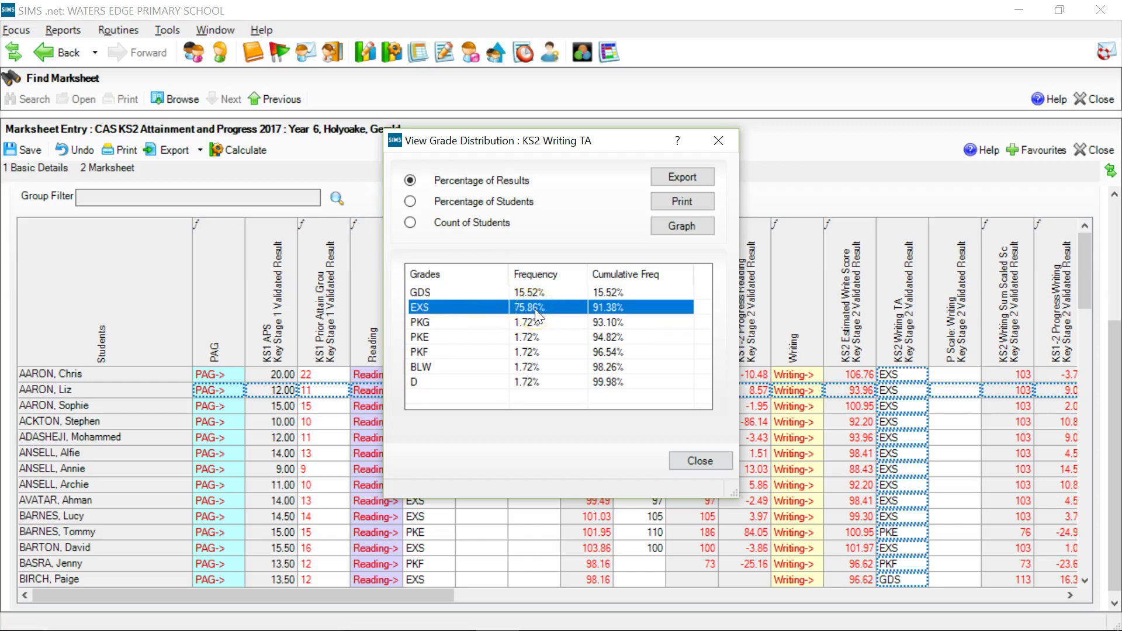
left_click(605, 293)
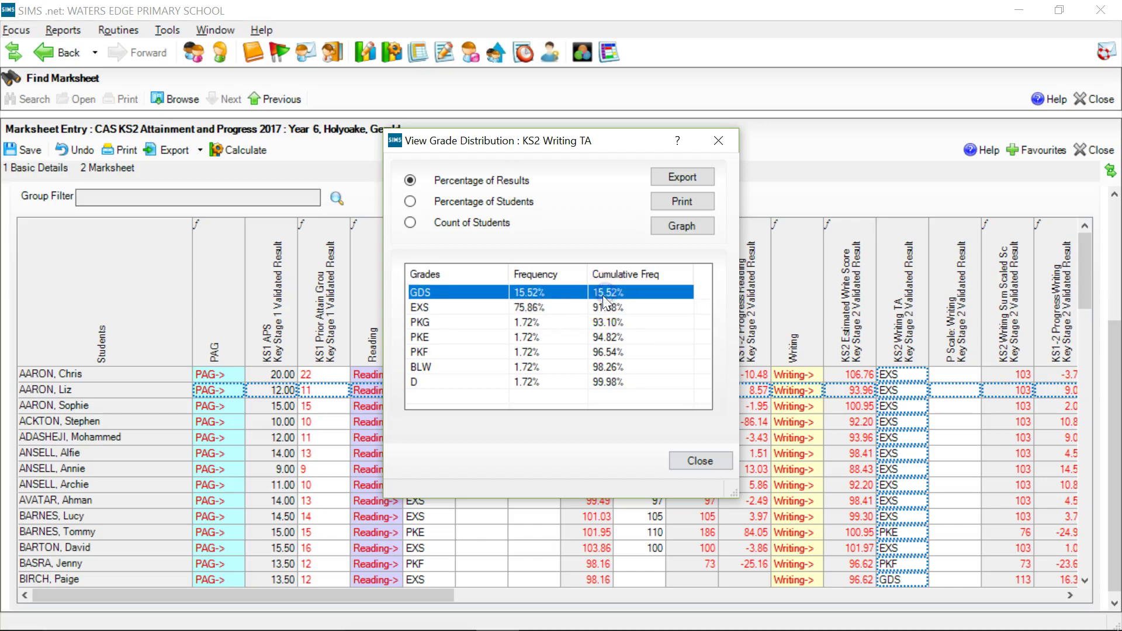
left_click(605, 307)
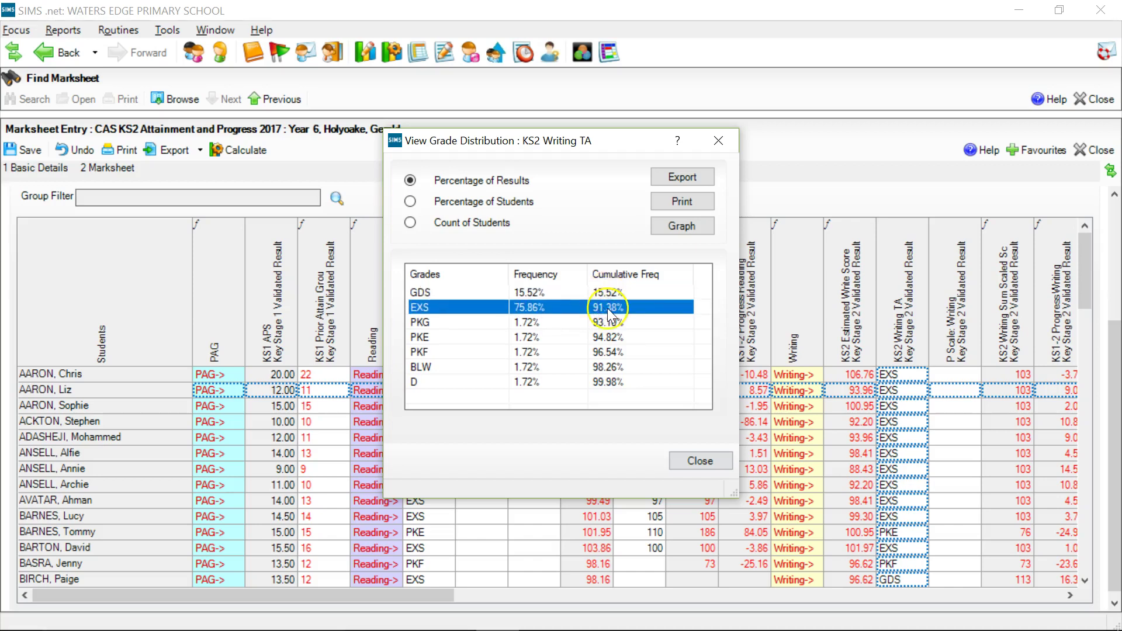
left_click(608, 292)
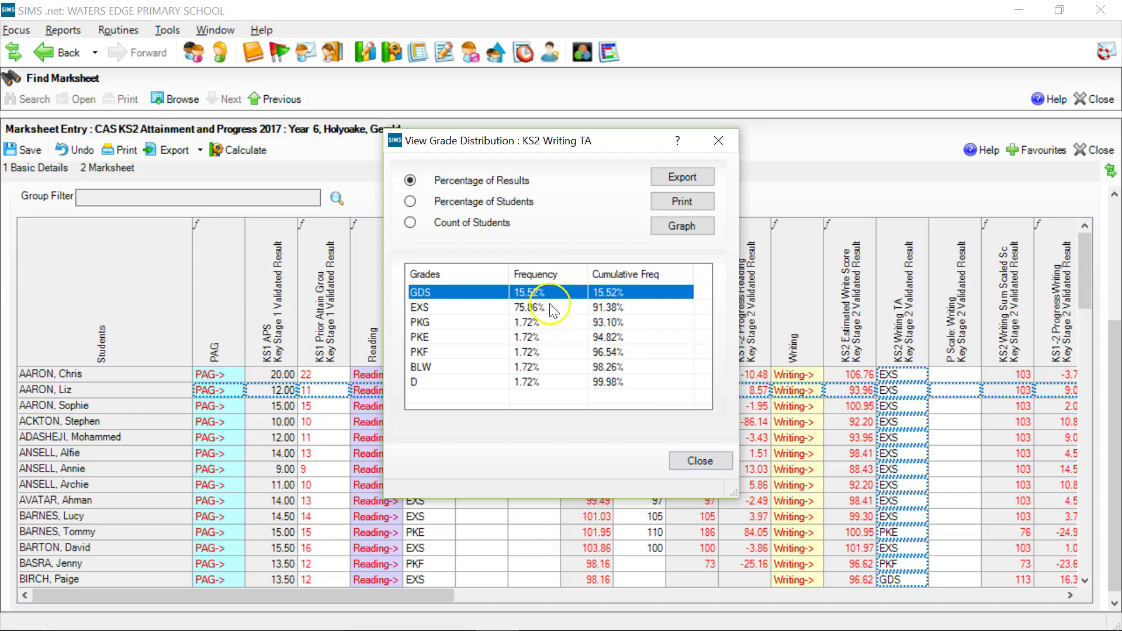
left_click(520, 308)
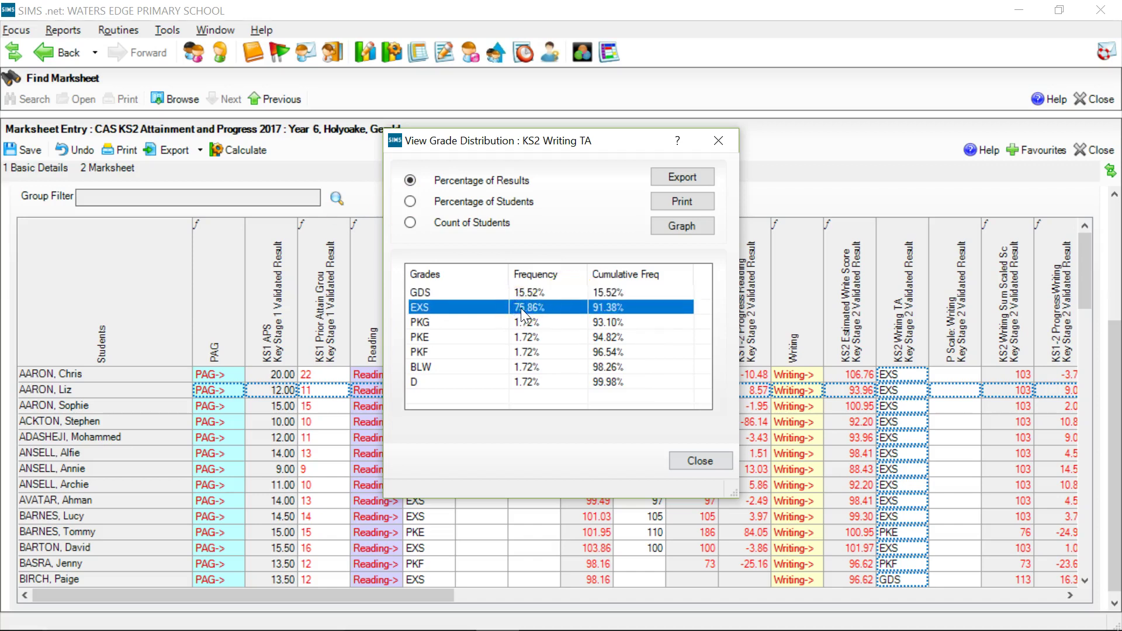
- Switch the distribution to Count of Students, showing GDS 9 and EXS 44
left_click(411, 202)
left_click(411, 223)
left_click(432, 226)
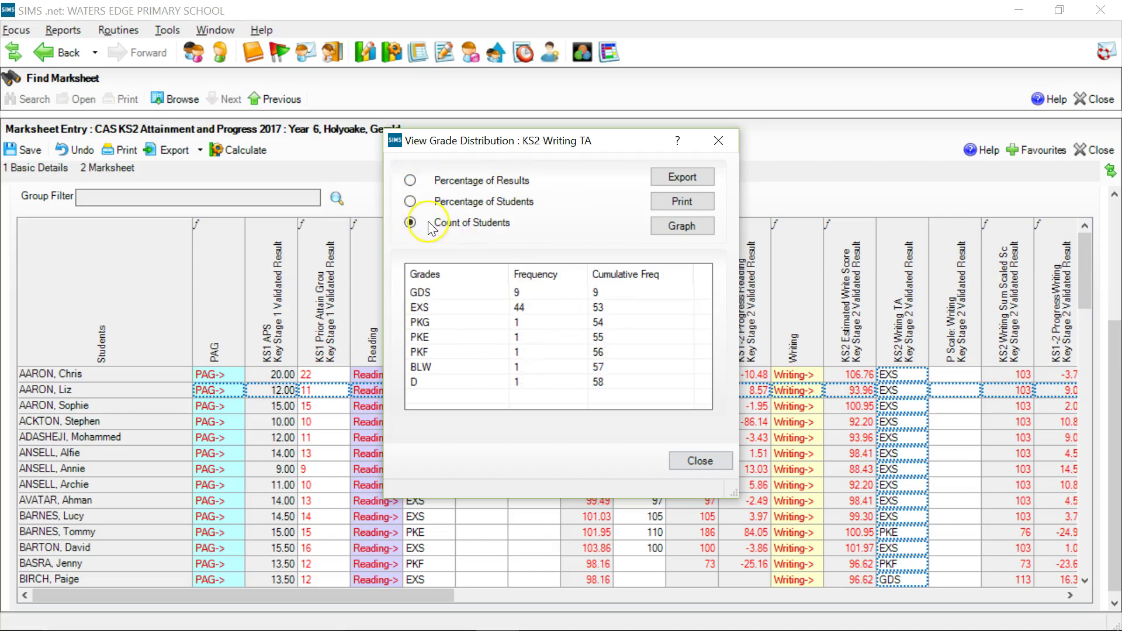
left_click(410, 182)
left_click(411, 224)
left_click(680, 226)
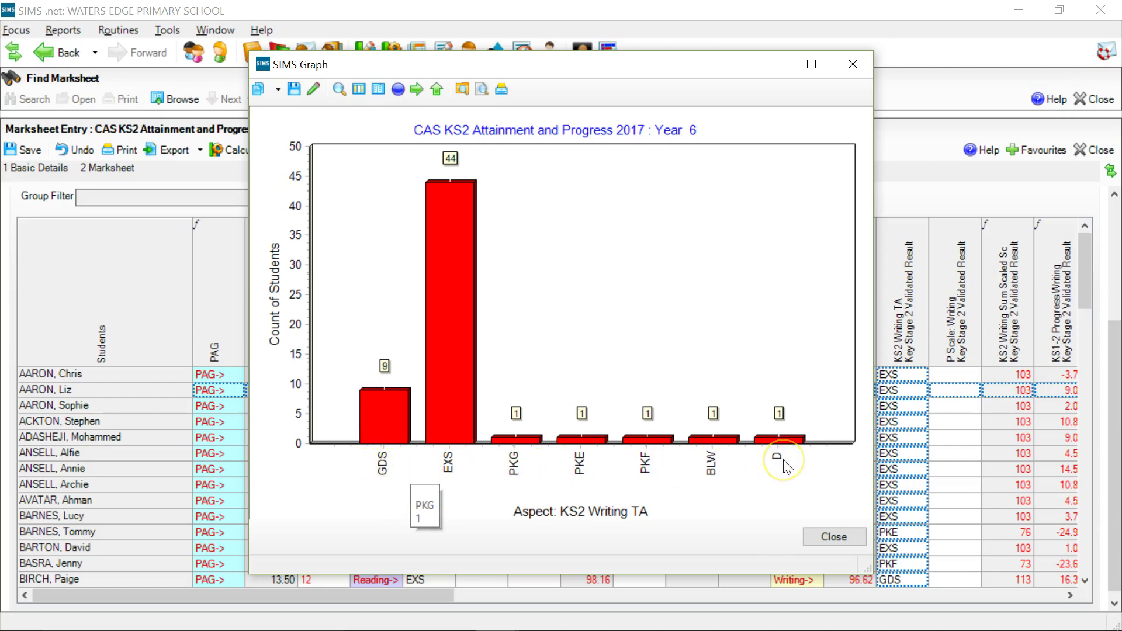
left_click(817, 538)
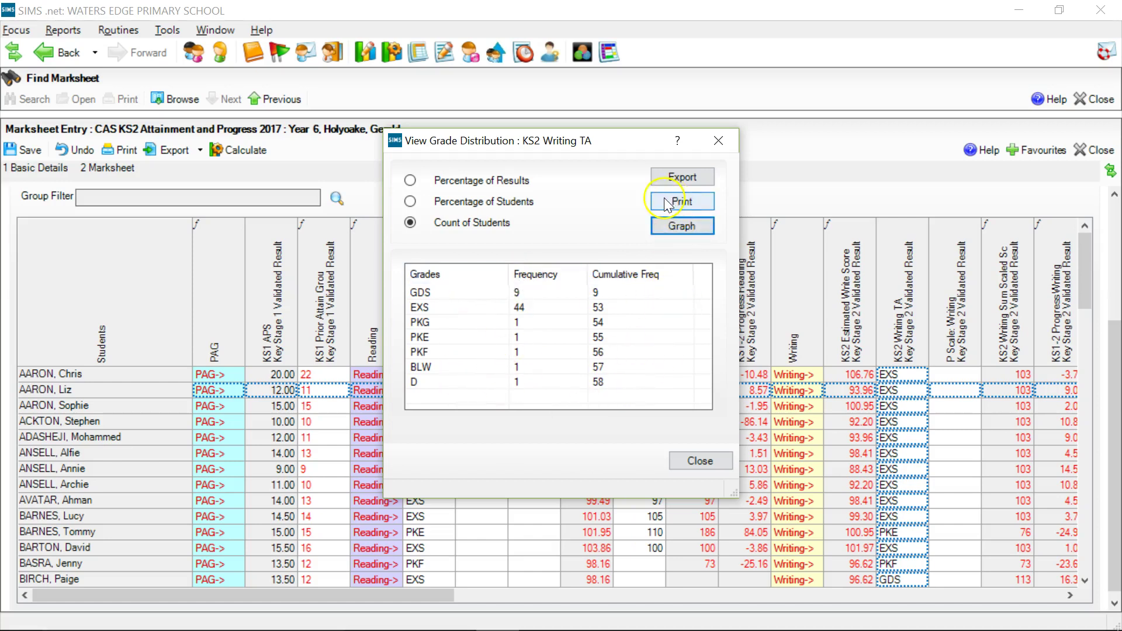
- Close the View Grade Distribution dialog for KS2 Writing TA
left_click(701, 477)
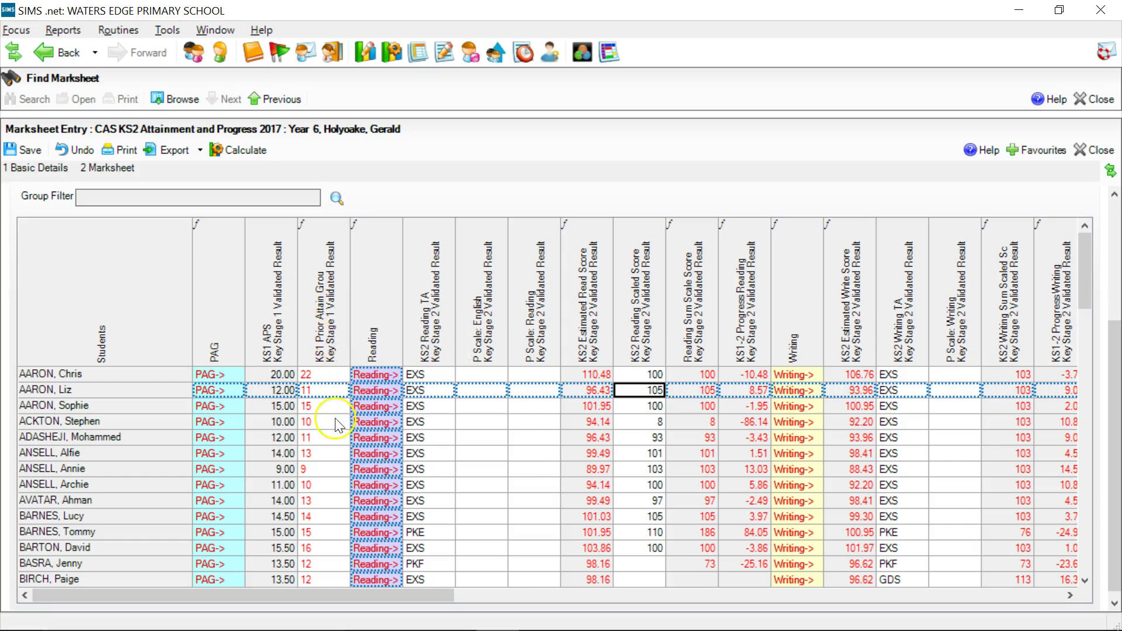
- Show the KS1 Prior Attainment Group grade distribution and highlight grades 16 to 20
right_click(325, 322)
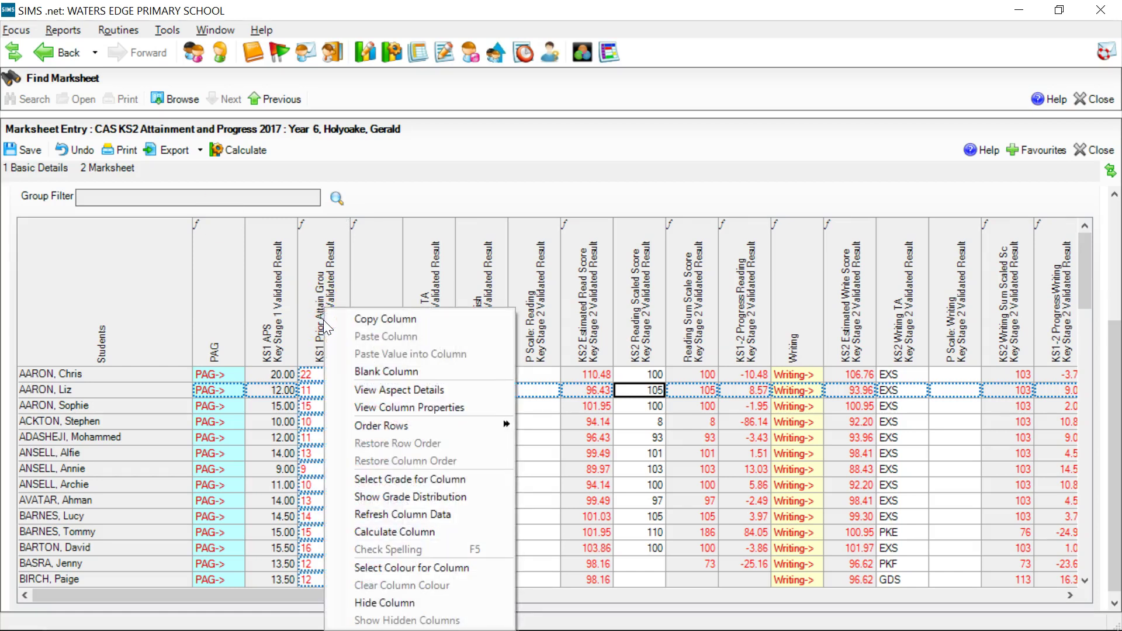
left_click(384, 500)
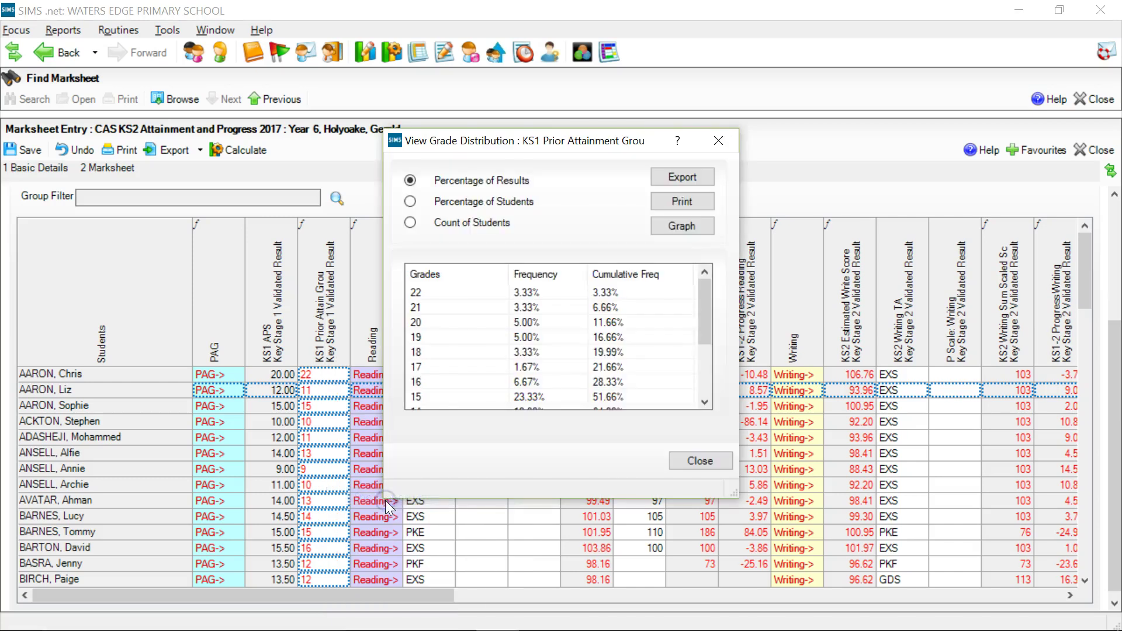
left_click(442, 367)
left_click(476, 342)
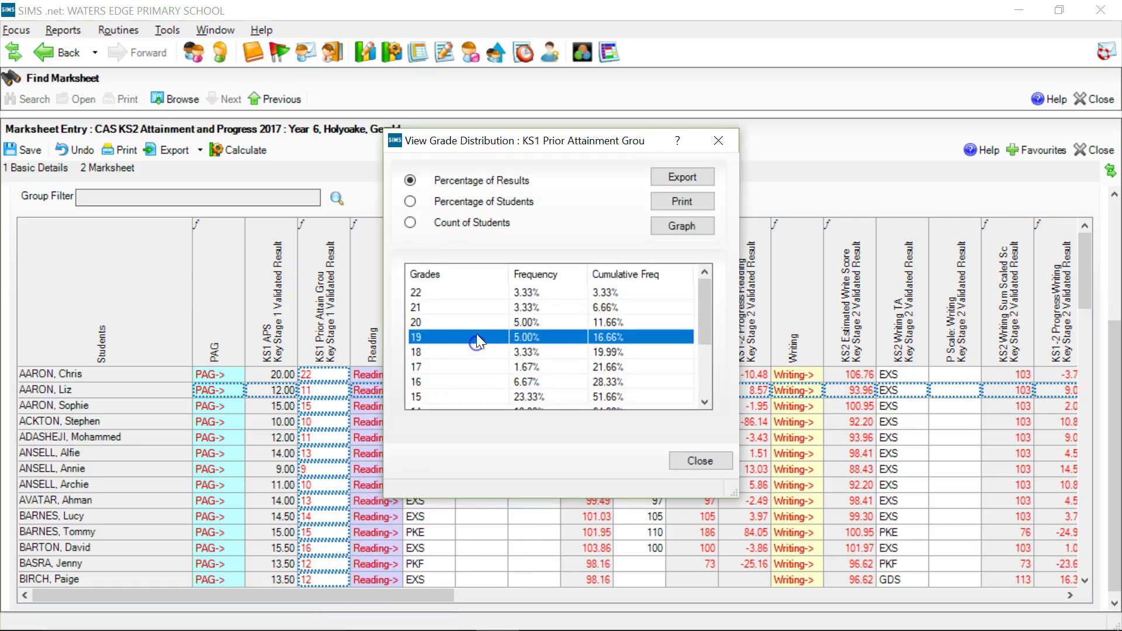
left_click(477, 326)
left_click(478, 366)
left_click(476, 381)
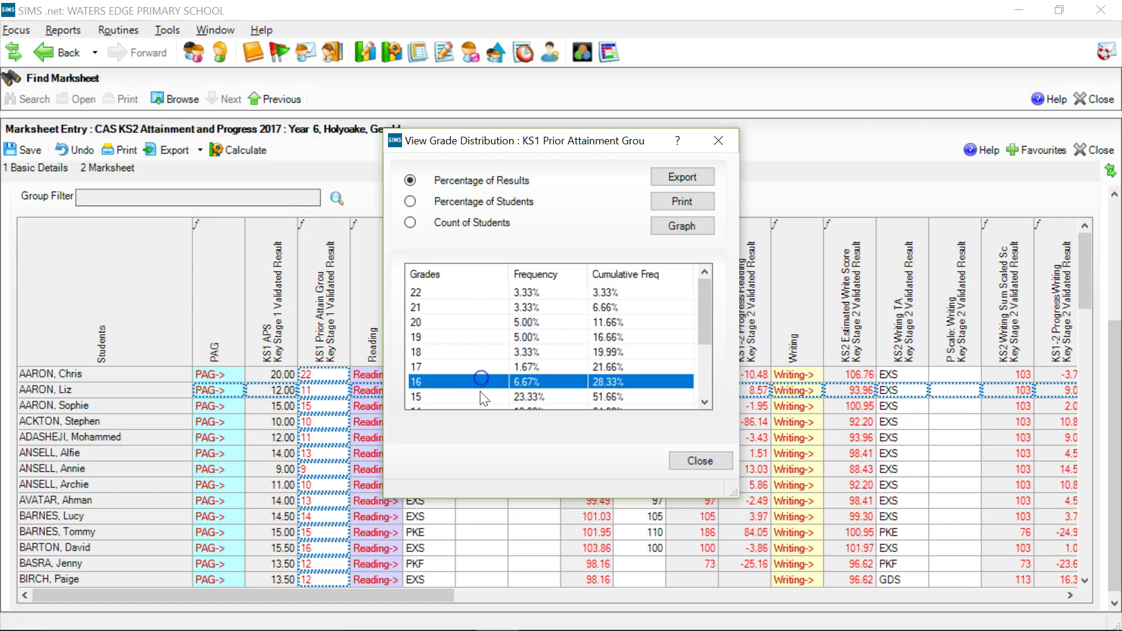
- Highlight grade 15 and switch to Count of Students, showing 14 pupils
left_click(546, 398)
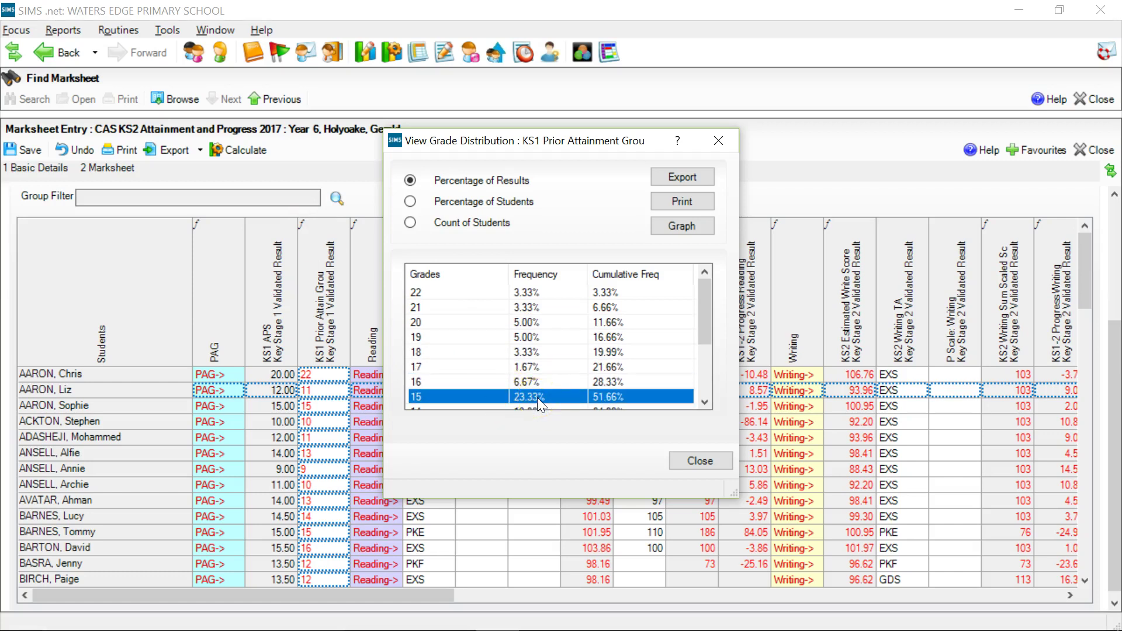
left_click(435, 395)
left_click(410, 222)
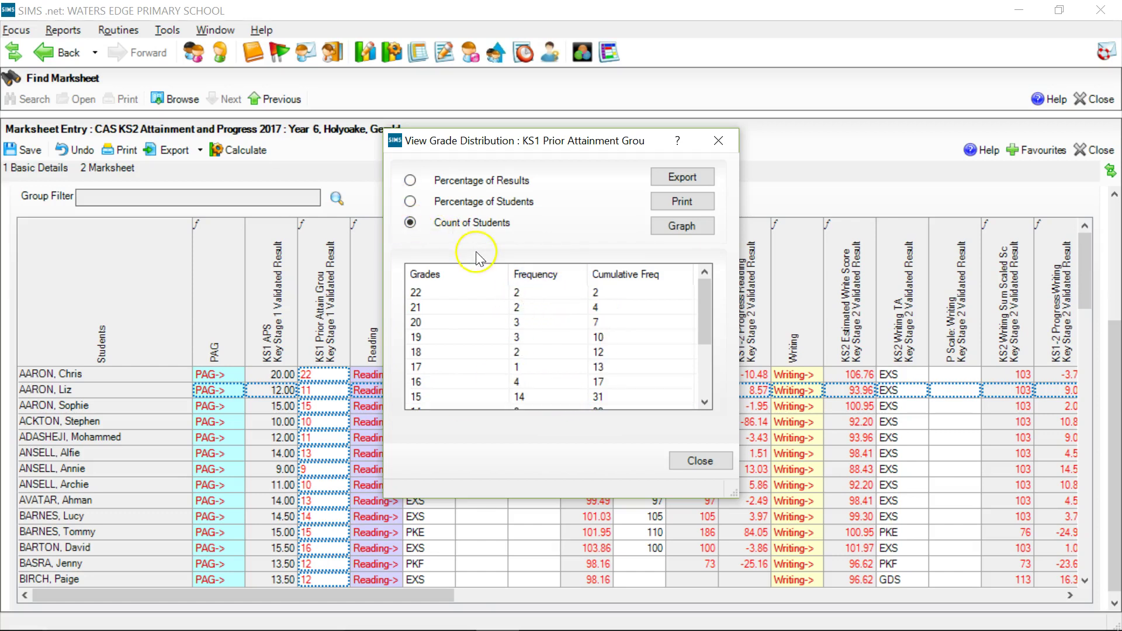
left_click(655, 226)
mouse_move(699, 412)
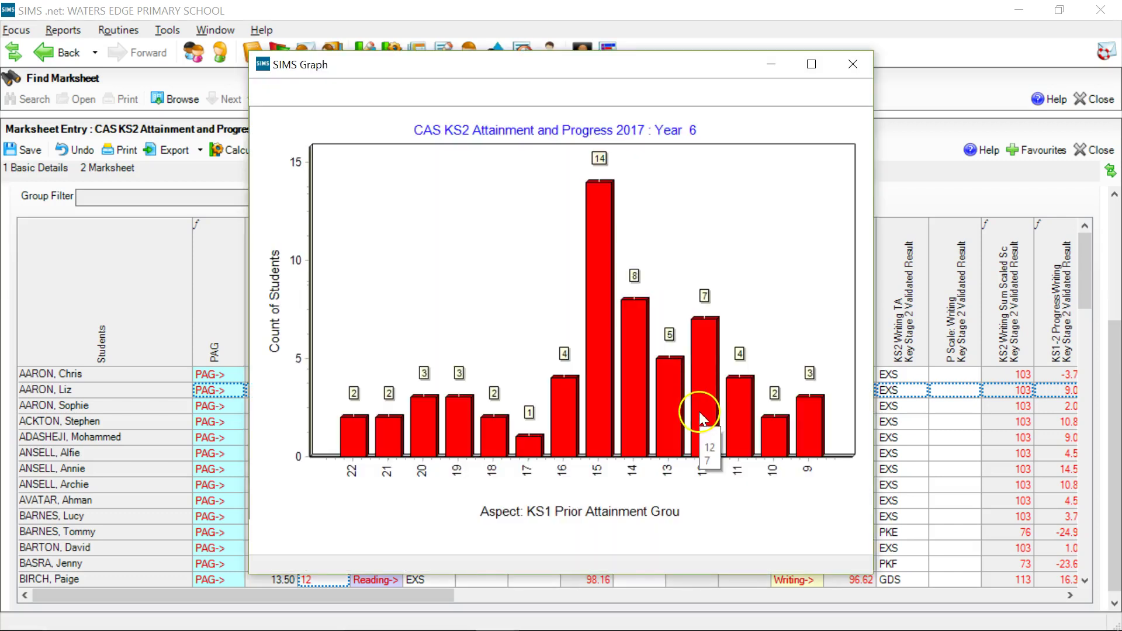
mouse_move(427, 422)
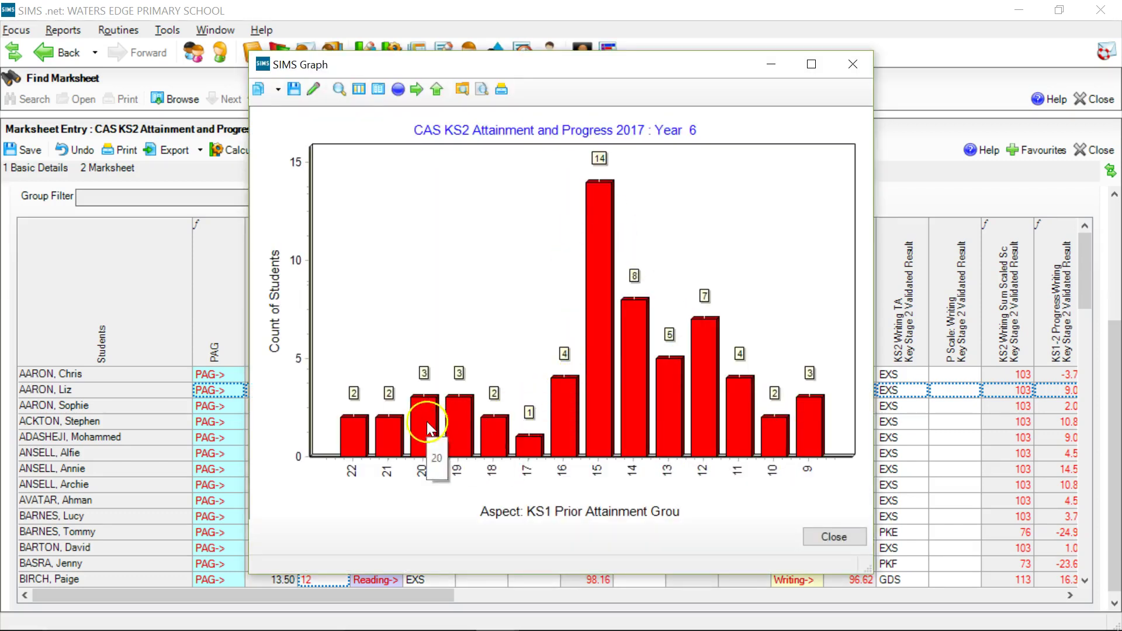
mouse_move(588, 170)
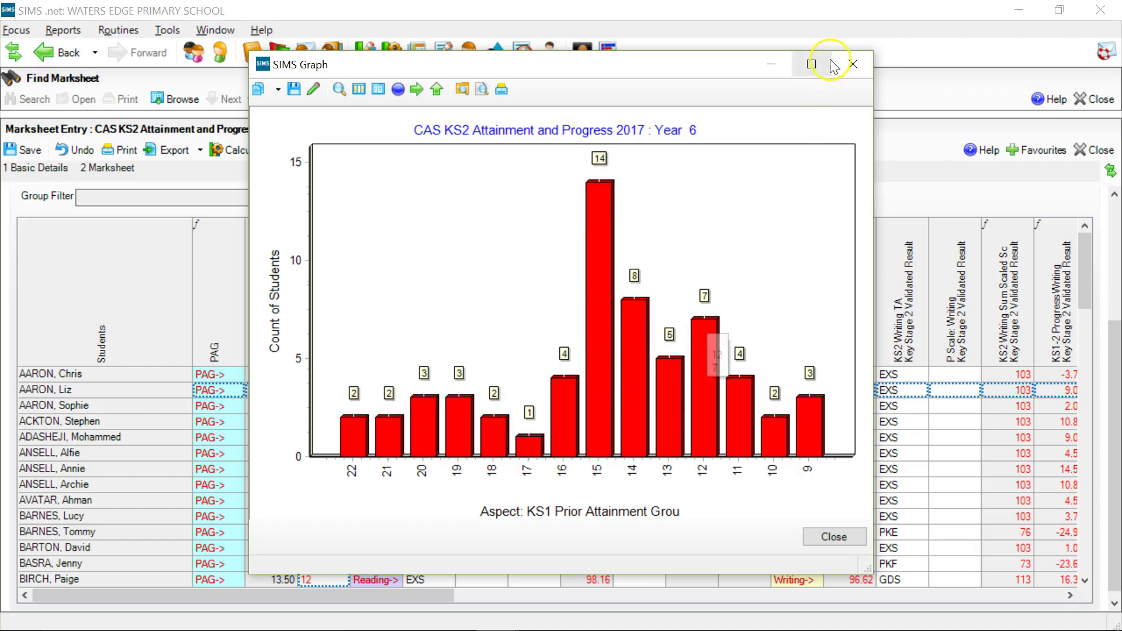
left_click(852, 64)
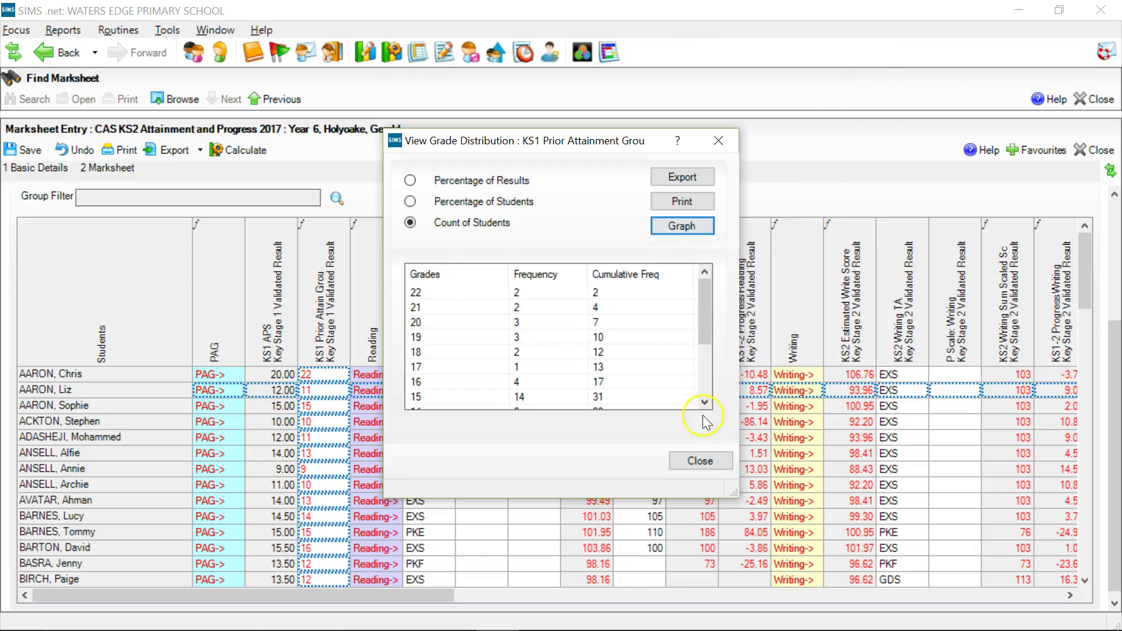
- Close the distribution and display Summary rows, e.g. KS1 APS mean 14.68
left_click(699, 461)
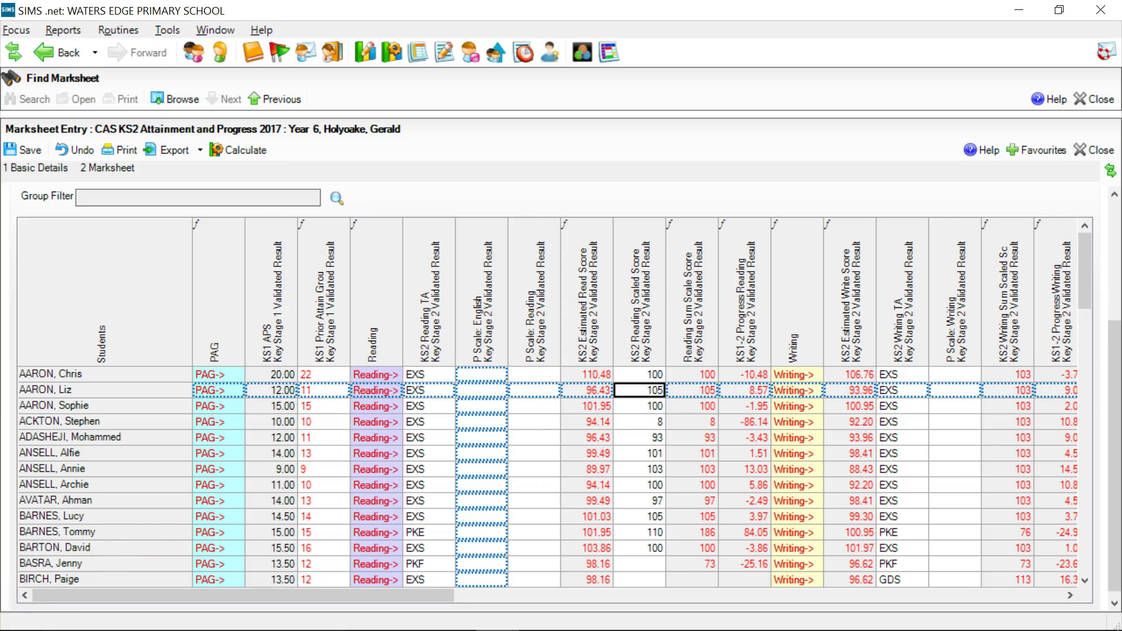
left_click_drag(1113, 485, 1108, 339)
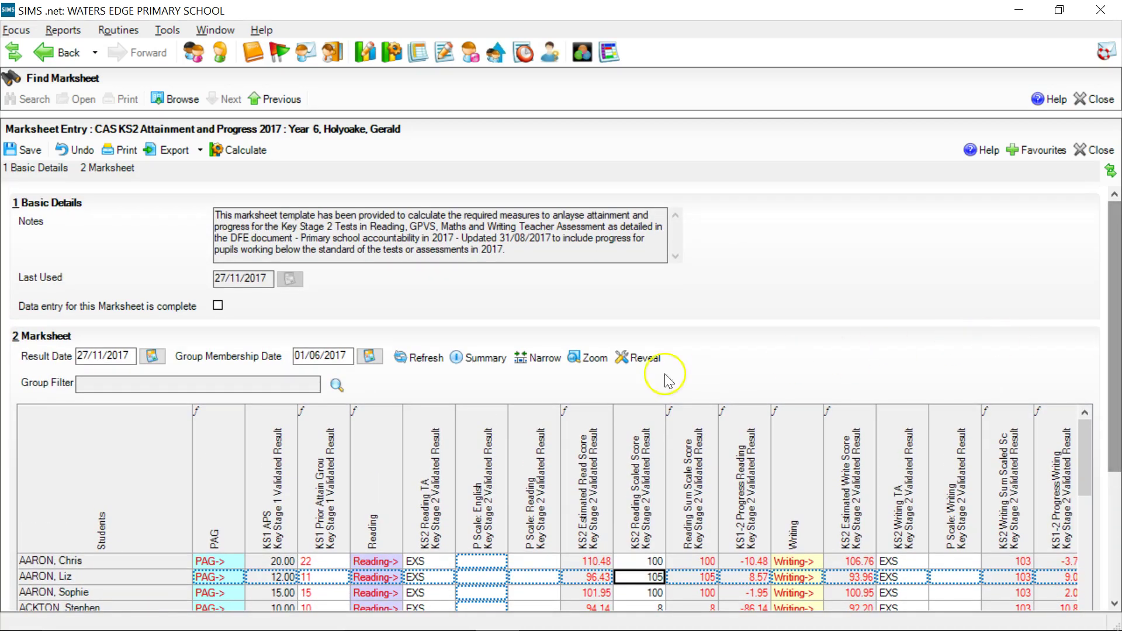
left_click(473, 354)
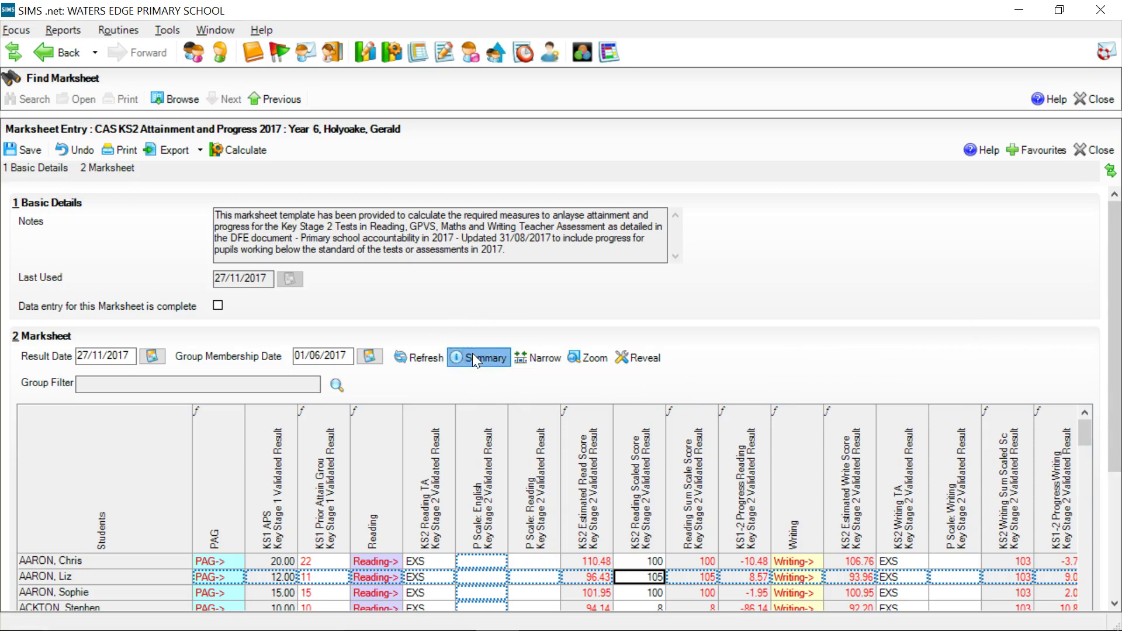
left_click_drag(1109, 321, 1113, 432)
left_click(1086, 266)
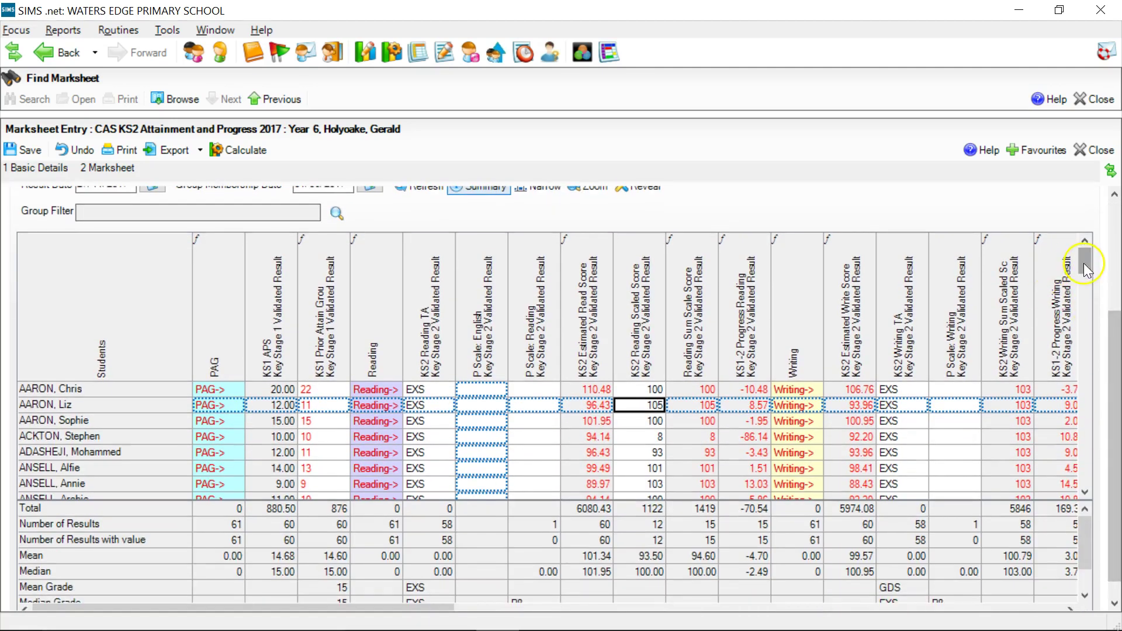
left_click(643, 507)
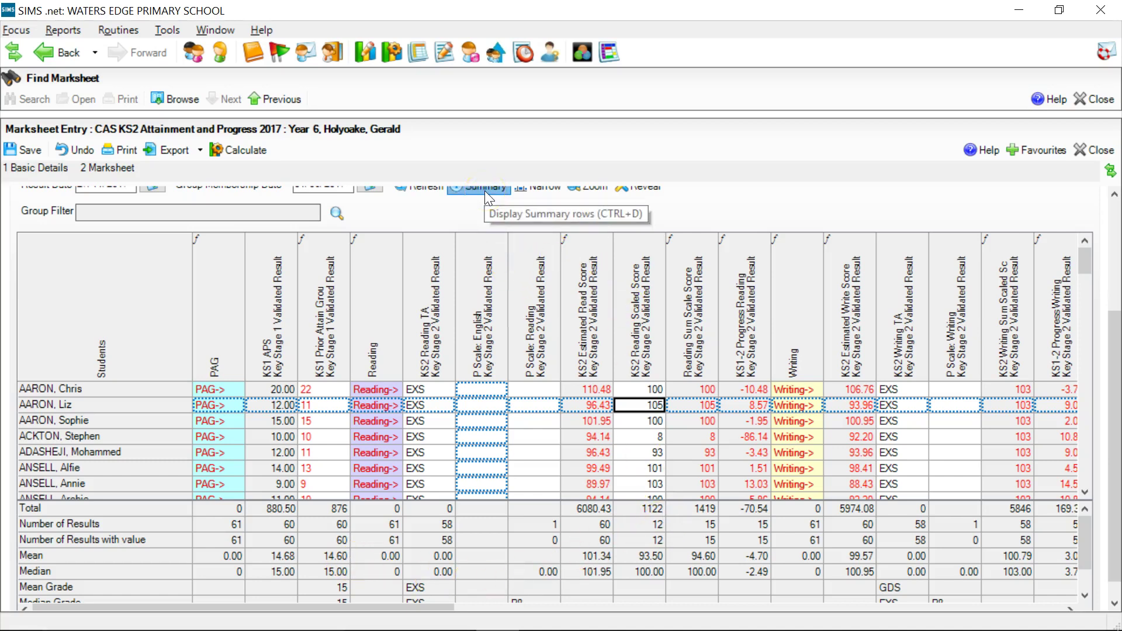
- Toggle the summary rows off and back on, then launch the Group Filter search
left_click_drag(1107, 359, 1112, 349)
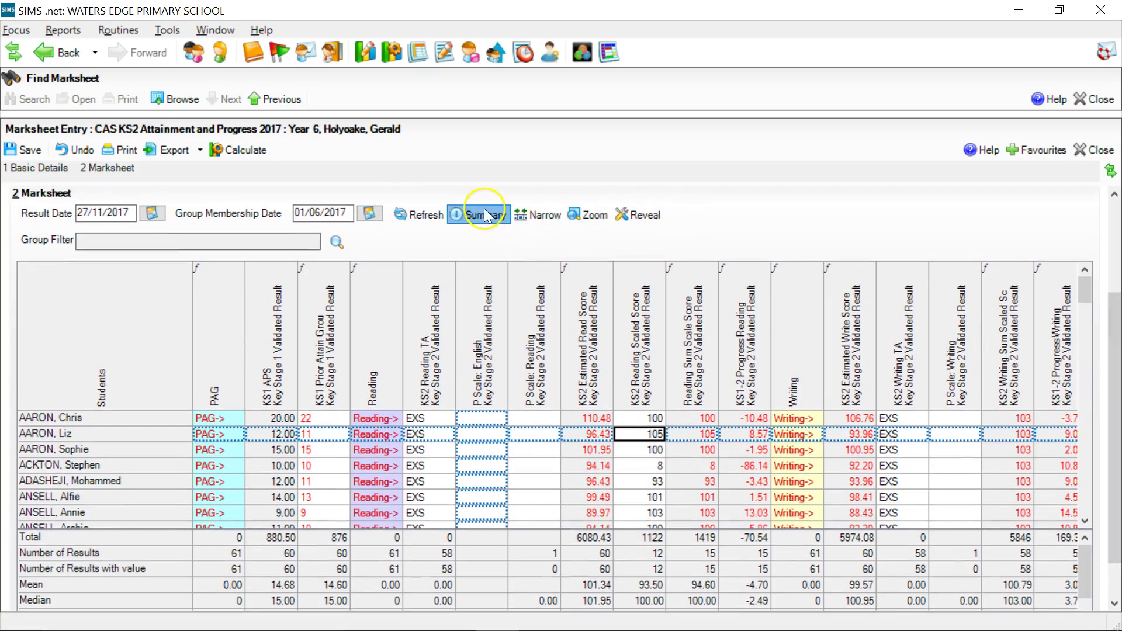
left_click(485, 216)
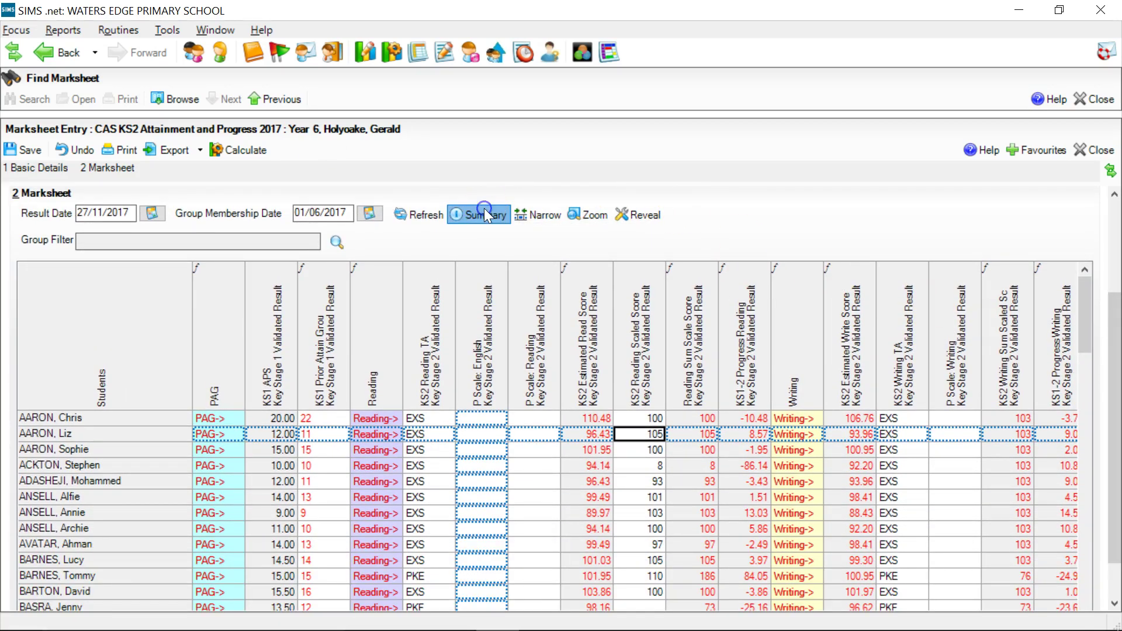
left_click(484, 214)
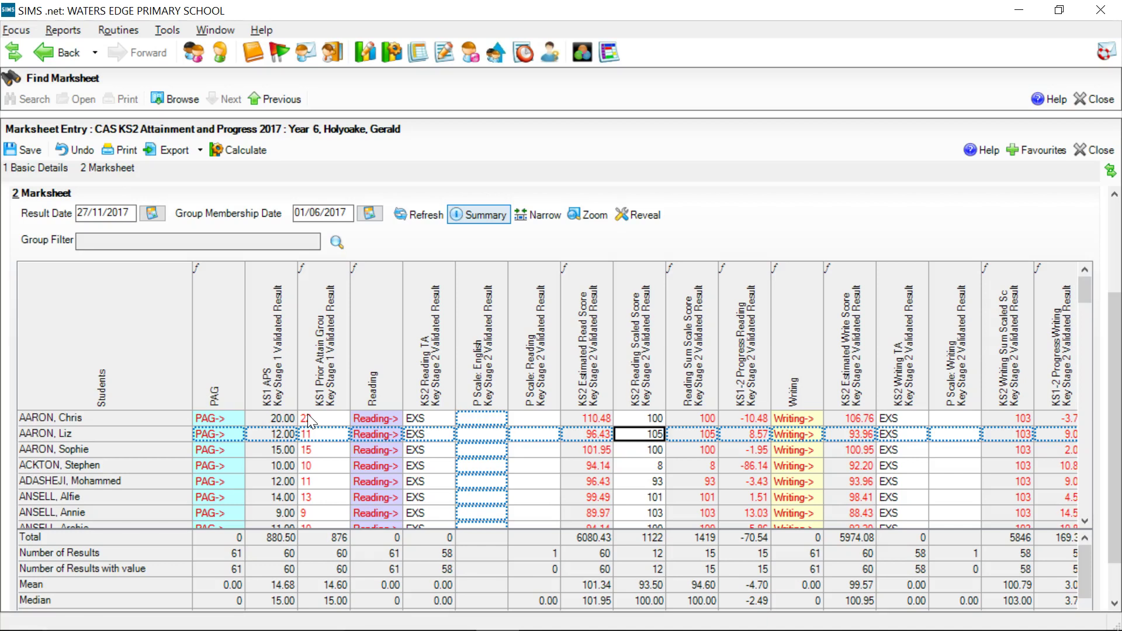
left_click(337, 241)
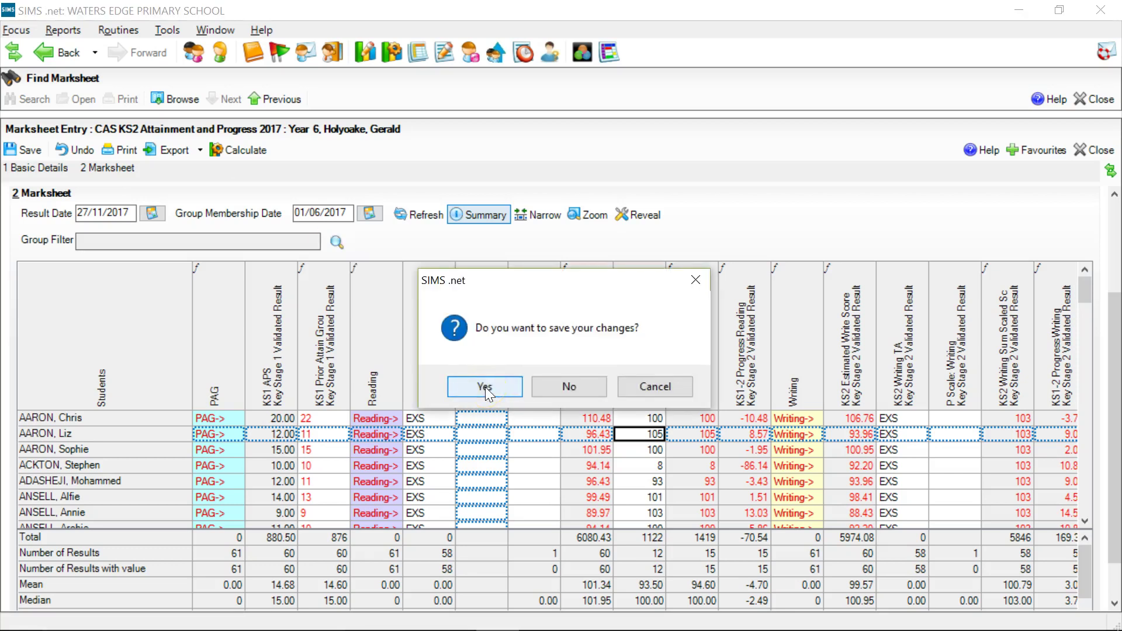
- Save the marksheet changes and apply a Gender: Male filter, leaving 31 pupils
left_click(487, 389)
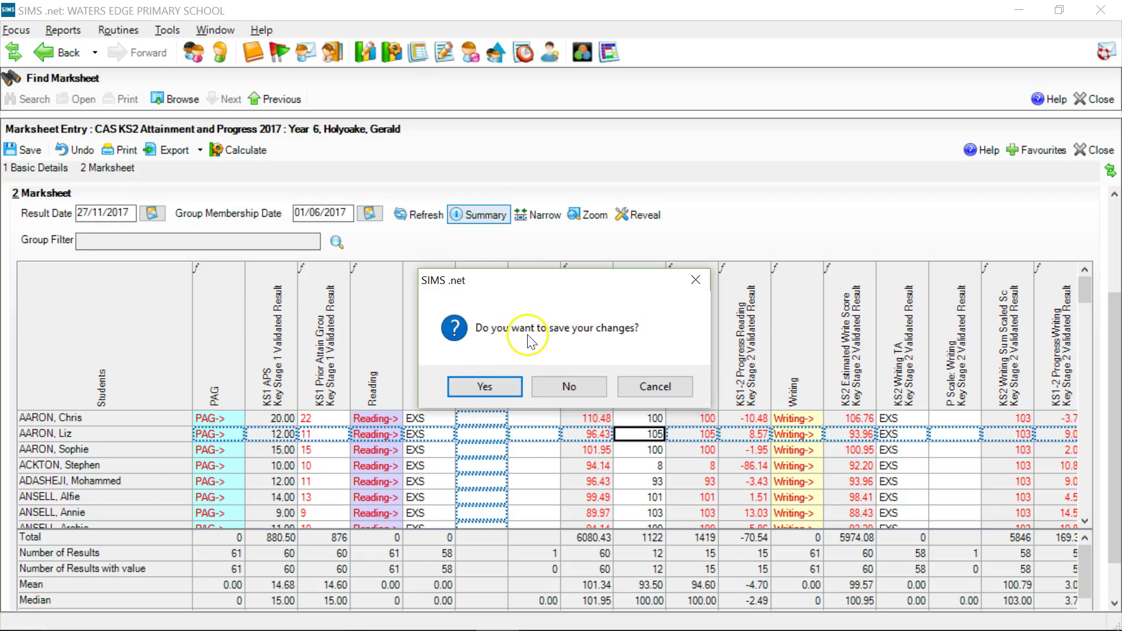
left_click(494, 389)
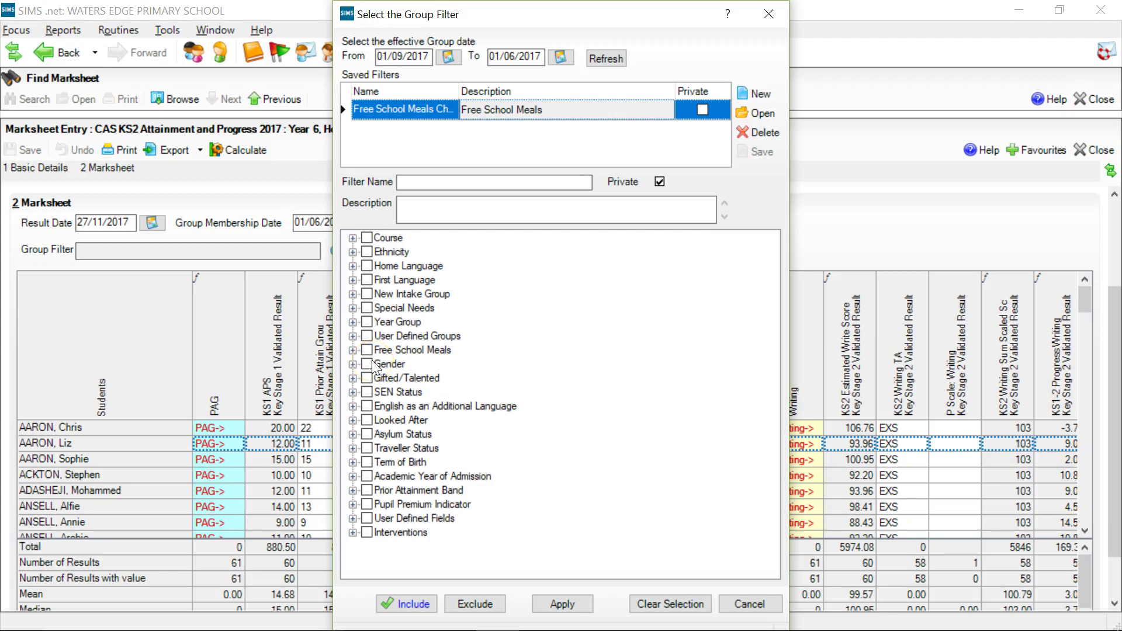
left_click(353, 364)
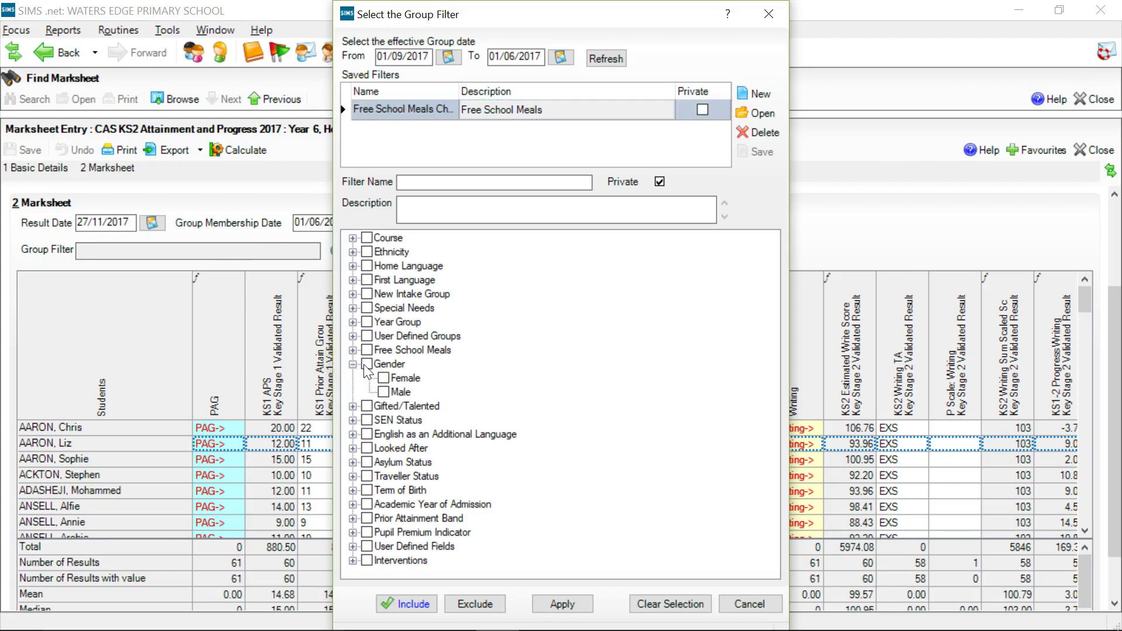
left_click(383, 391)
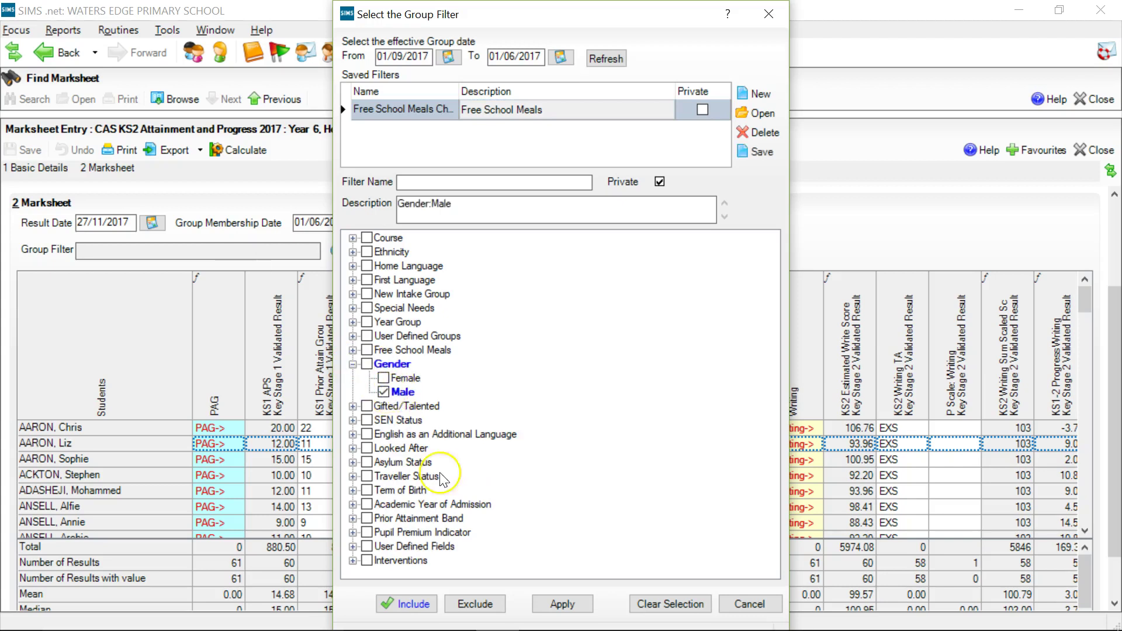
left_click(561, 604)
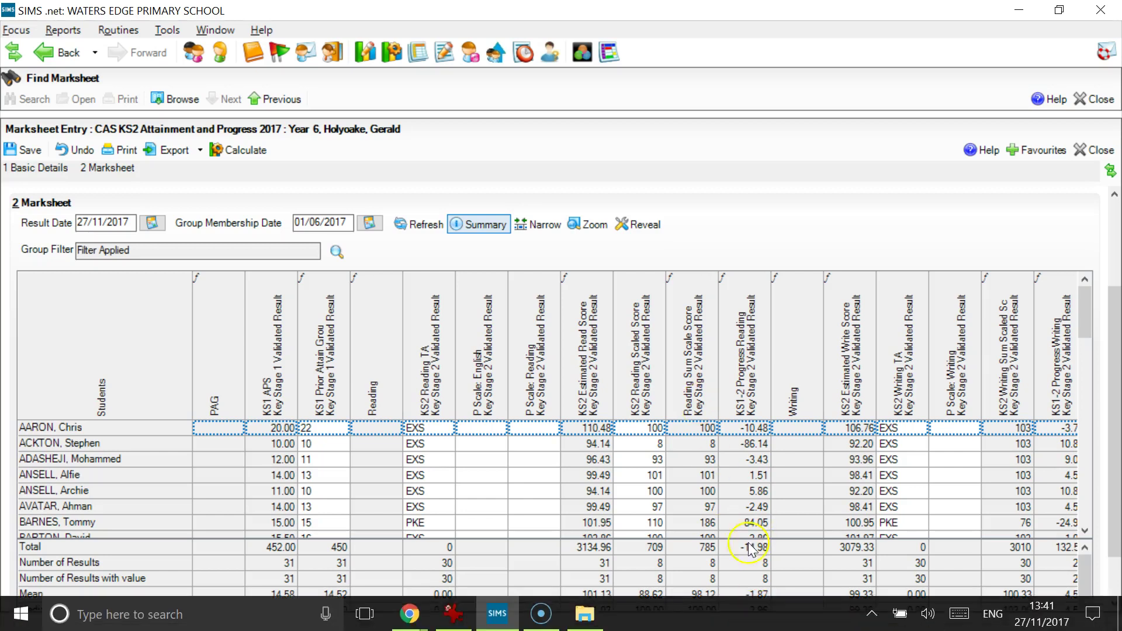
- Select the KS2 Reading Scaled Score column on the male-only marksheet
left_click(739, 566)
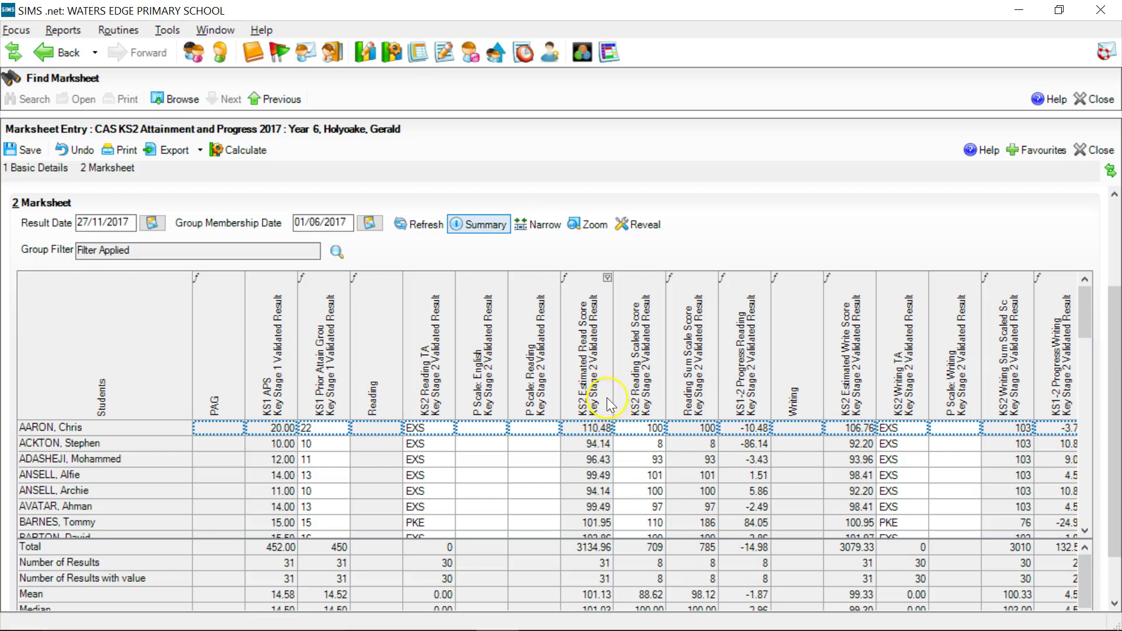
left_click(643, 388)
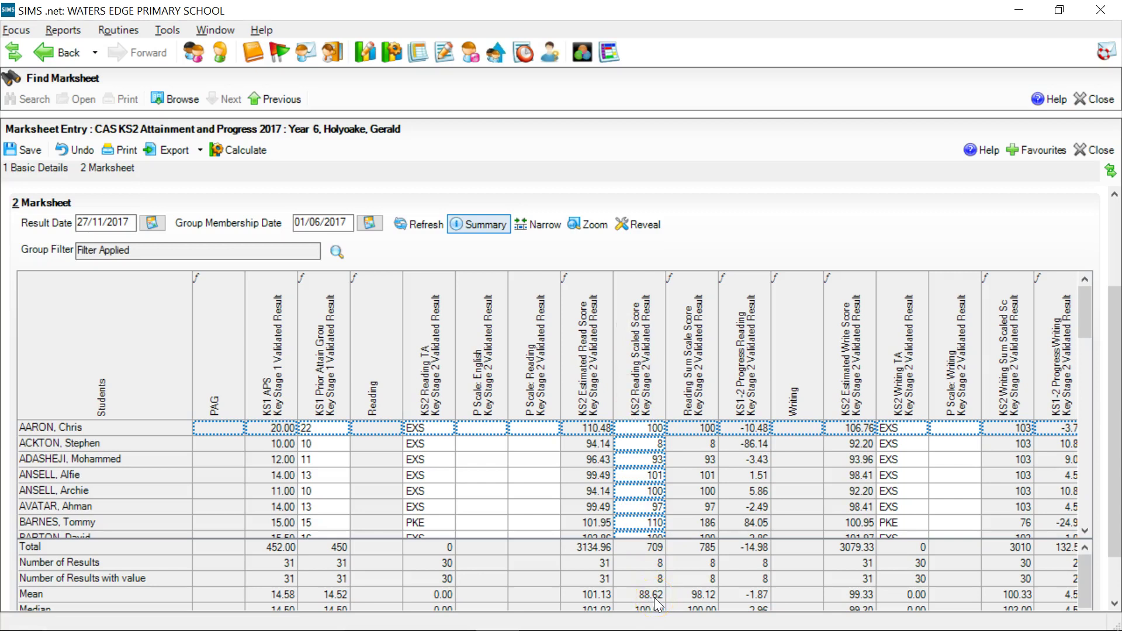
- Save the marksheet, then change the Gender filter from Male to Female and apply it
left_click(338, 250)
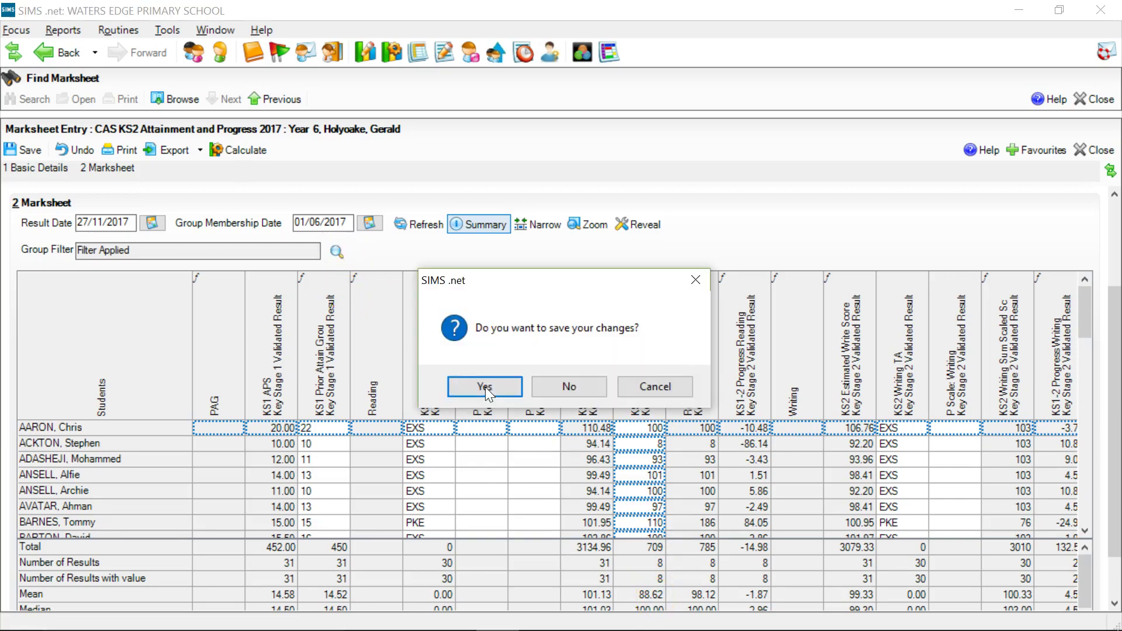
left_click(485, 387)
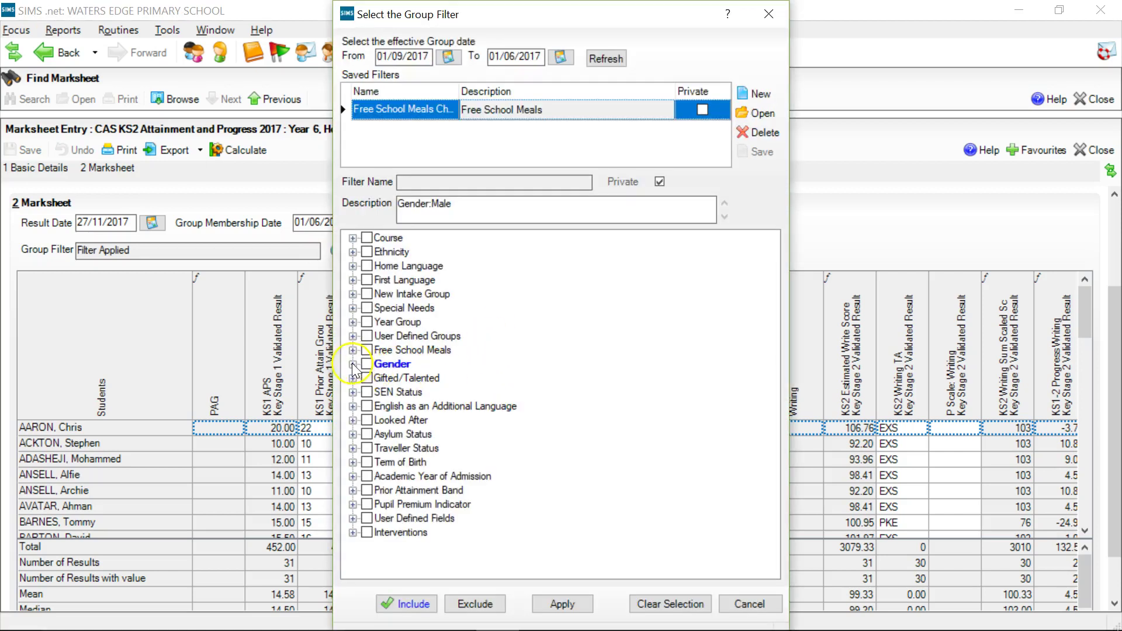
left_click(382, 392)
left_click(382, 392)
left_click(383, 378)
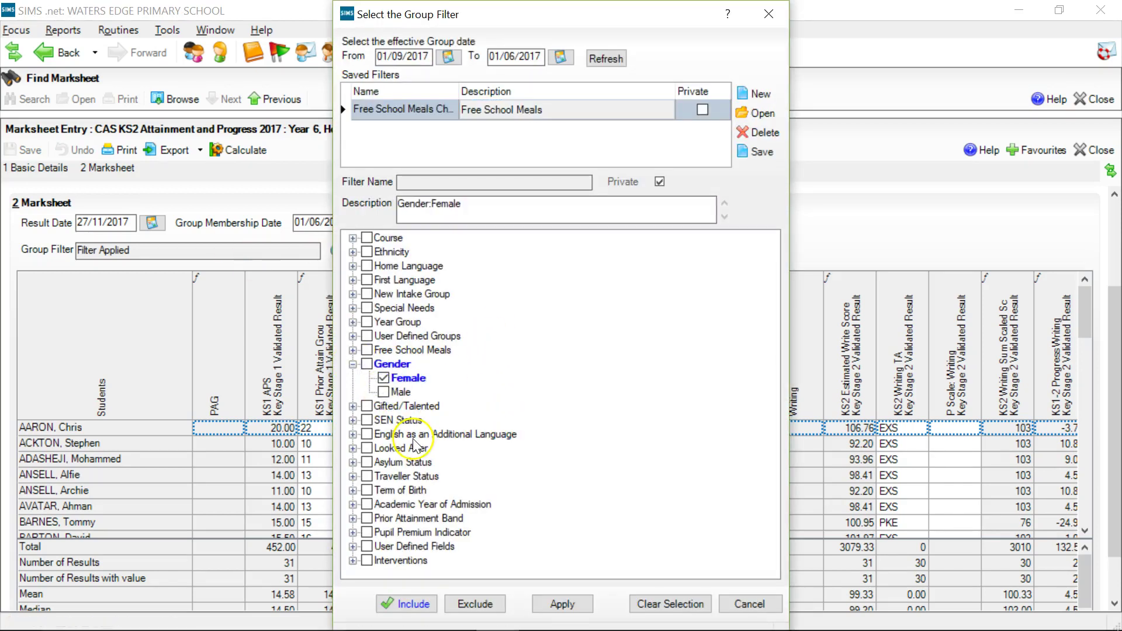
left_click(561, 604)
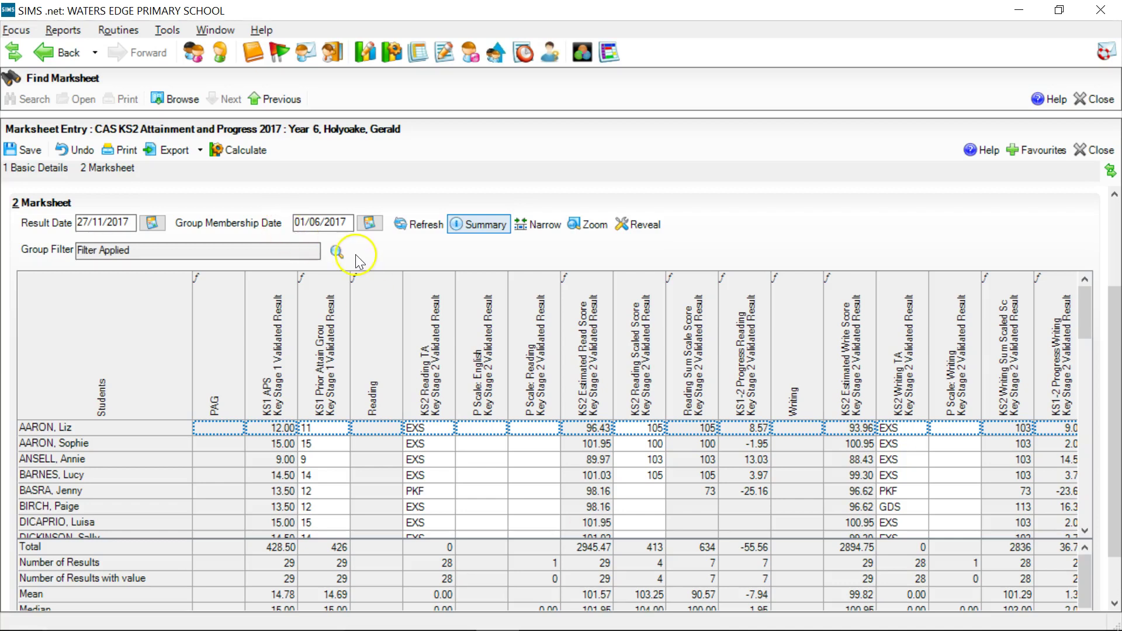
- Save changes and replace the Female filter with Pupil Premium Indicator True
left_click(336, 251)
left_click(490, 388)
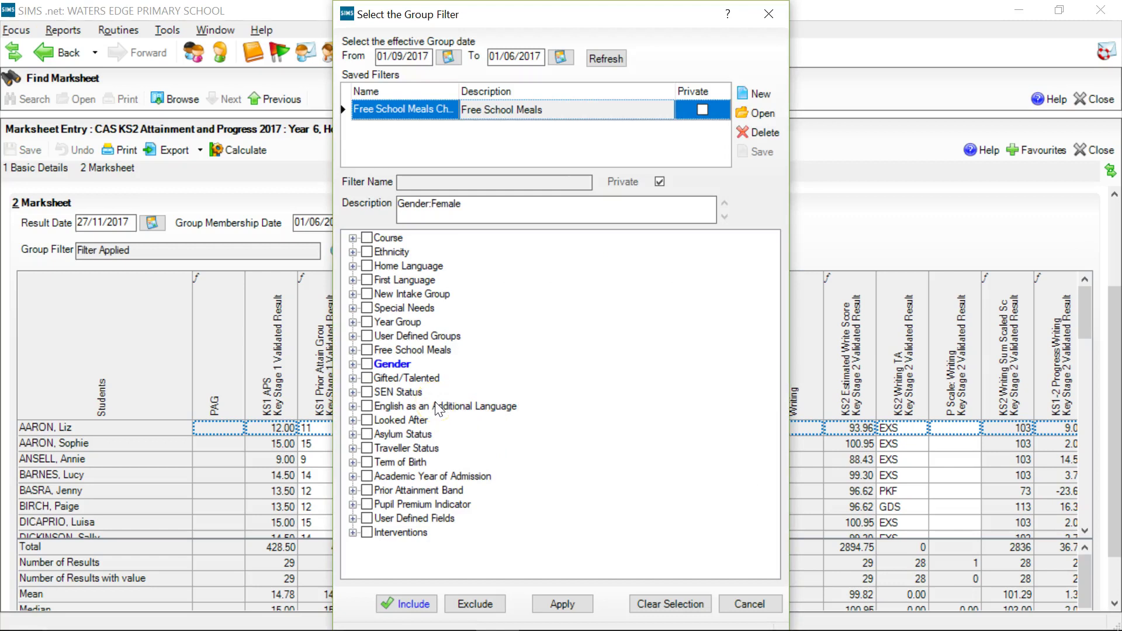
left_click(353, 364)
left_click(377, 379)
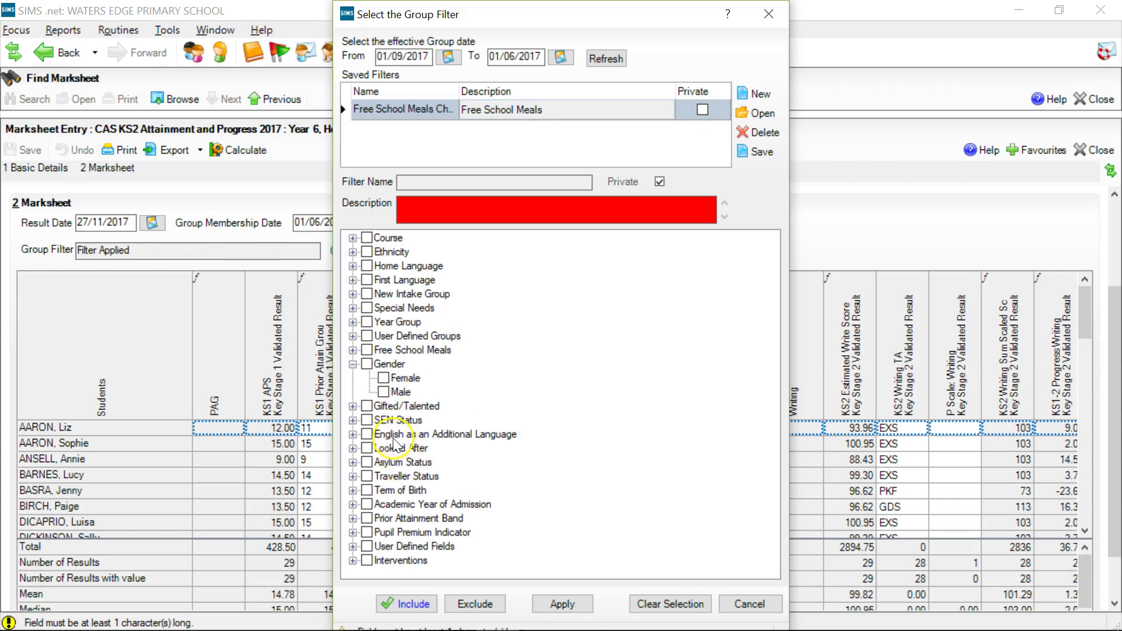
left_click(353, 533)
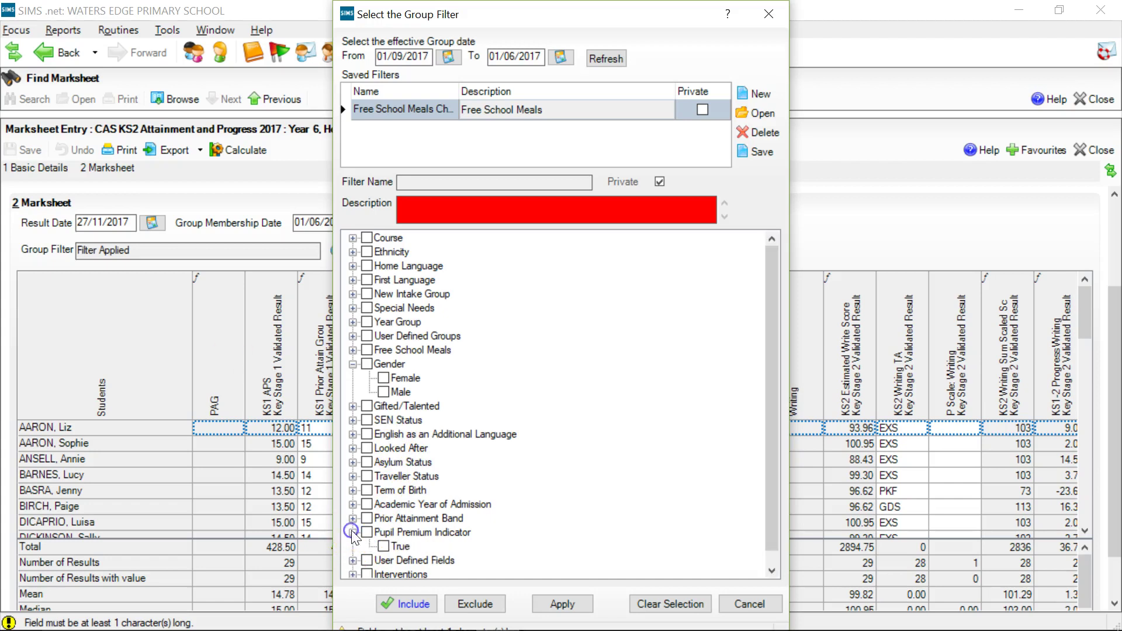
left_click(384, 546)
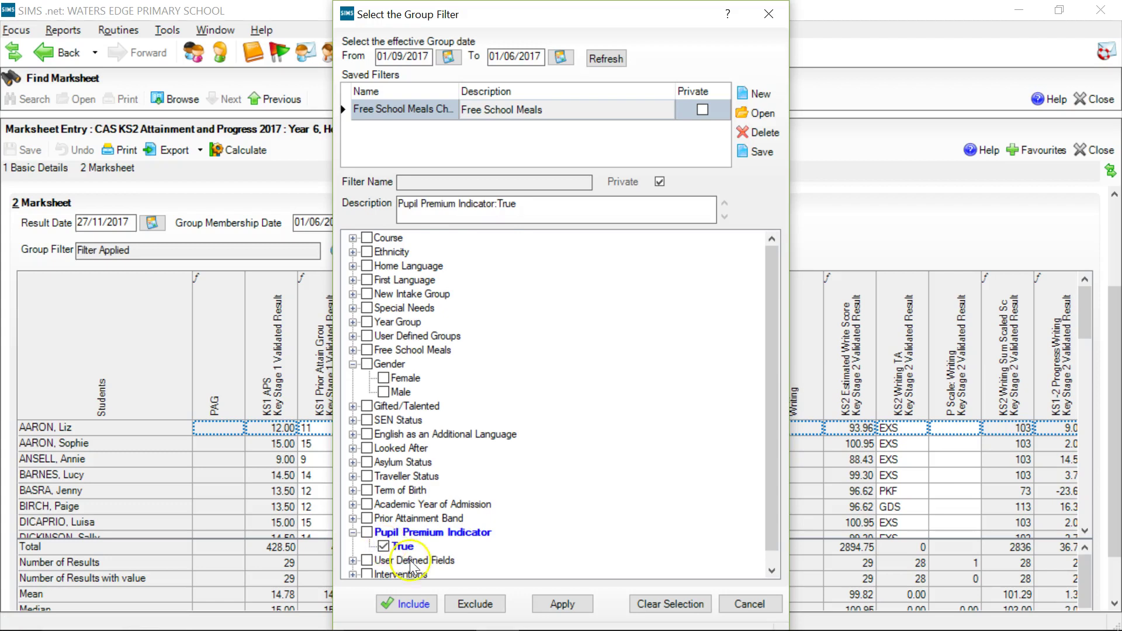
left_click(561, 605)
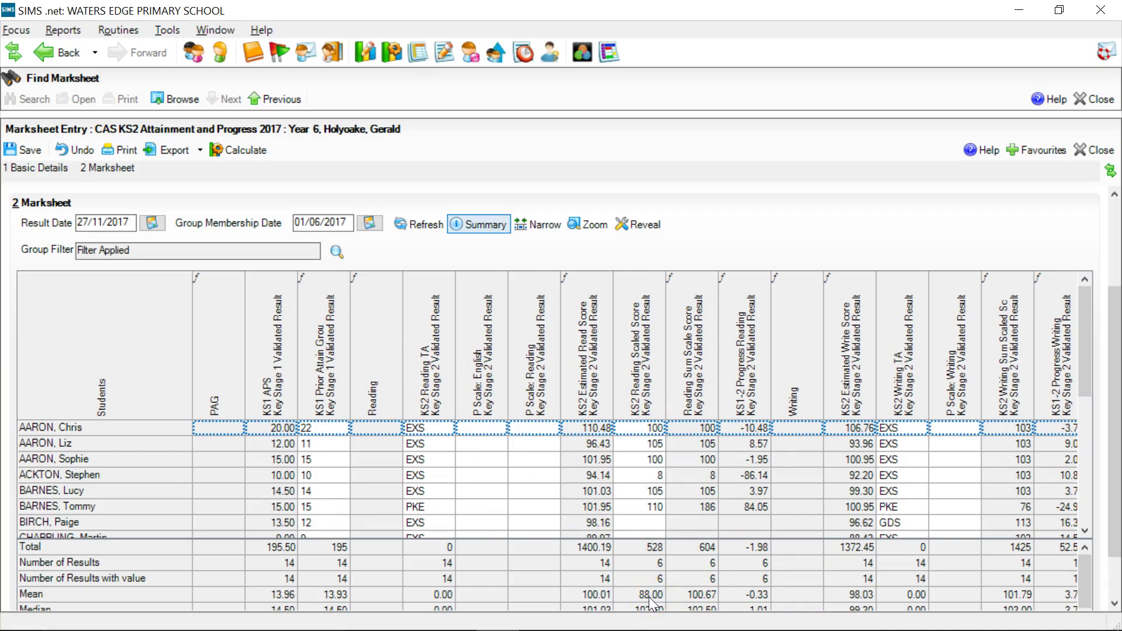
- Save changes and add Gender Male to the Pupil Premium True filter
left_click(225, 151)
left_click(483, 383)
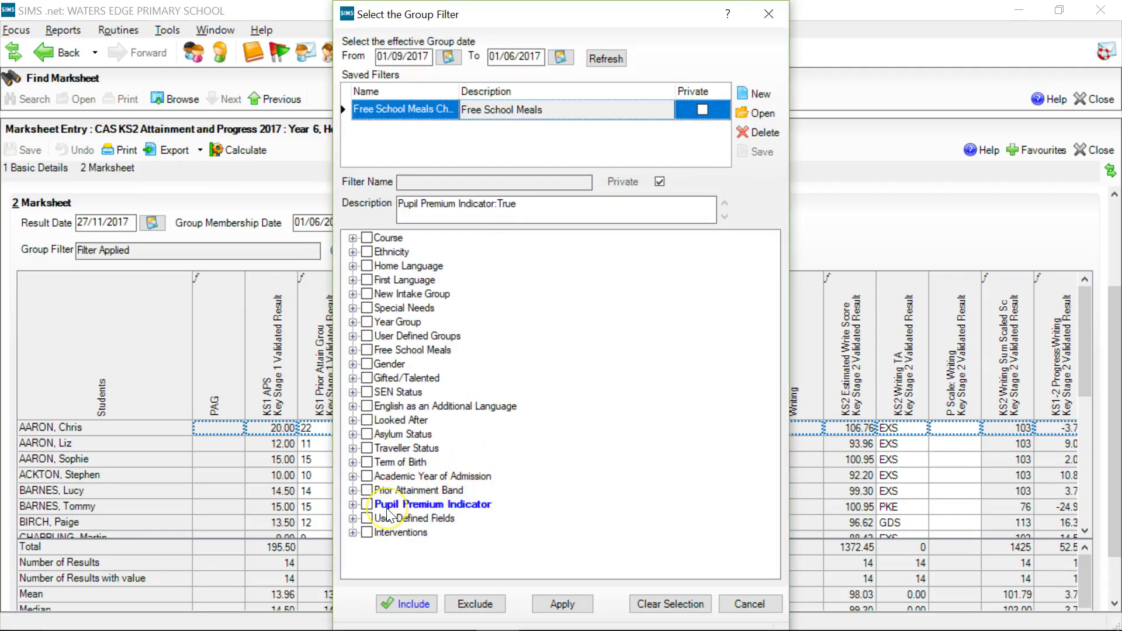
left_click(352, 505)
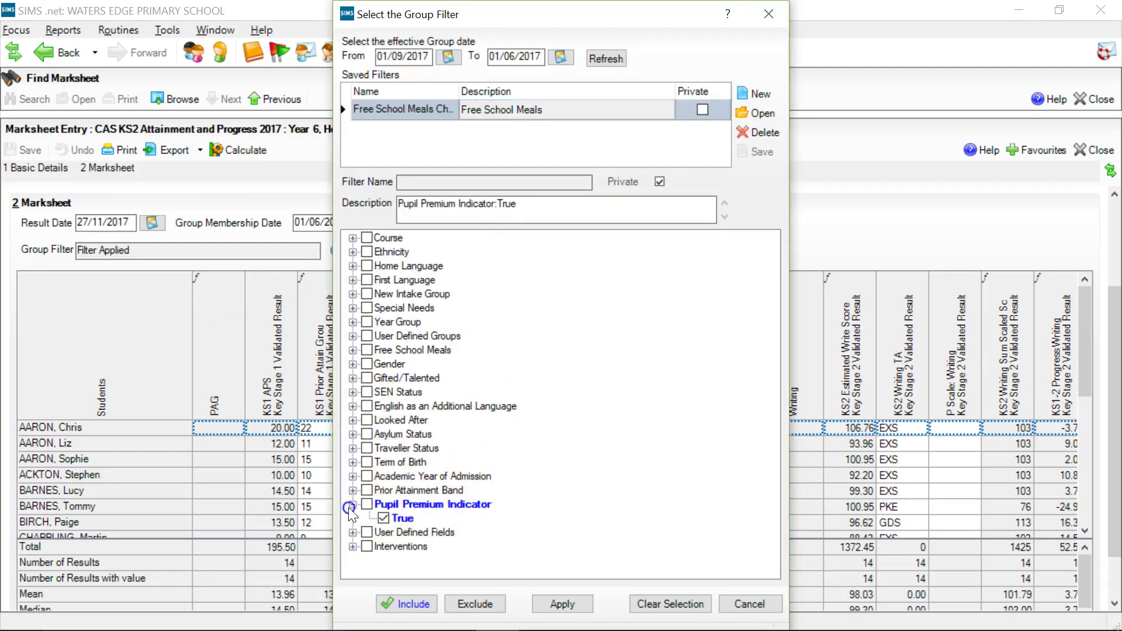
left_click(352, 363)
left_click(383, 392)
left_click(562, 604)
mouse_move(568, 622)
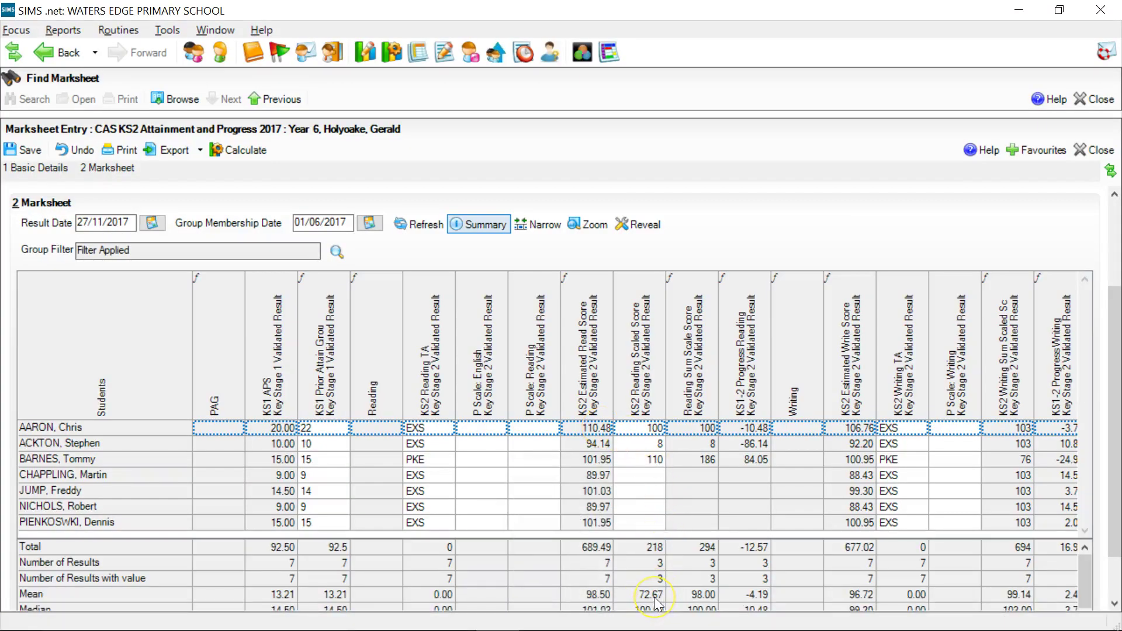
- Save changes and clear the Male and Pupil Premium True selections
left_click(337, 251)
left_click(512, 386)
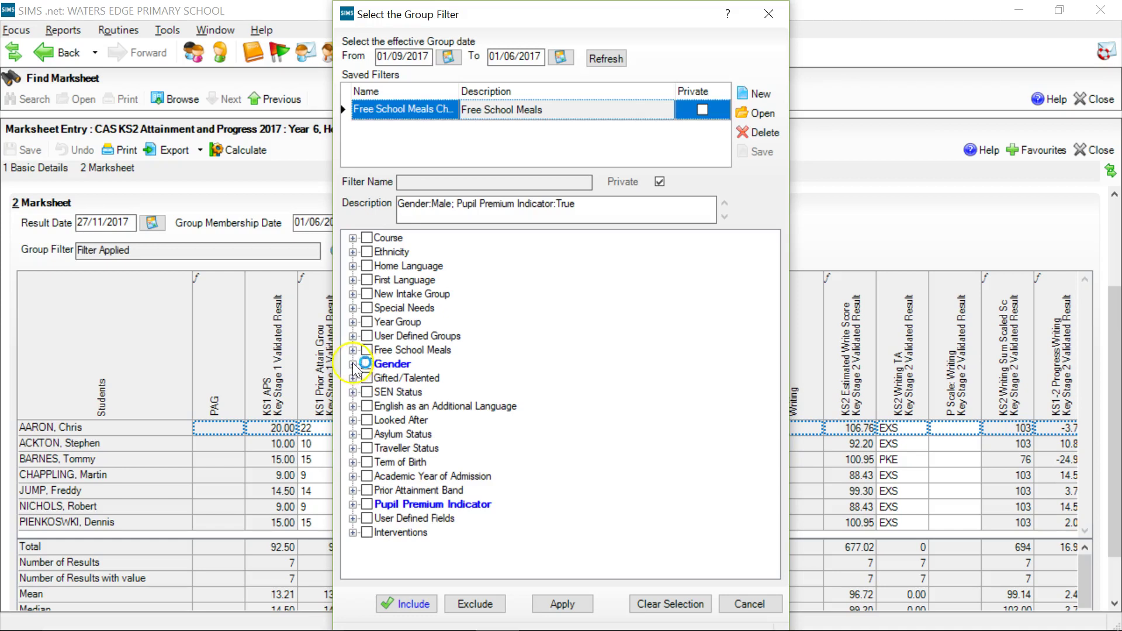
left_click(353, 364)
left_click(383, 391)
left_click(352, 532)
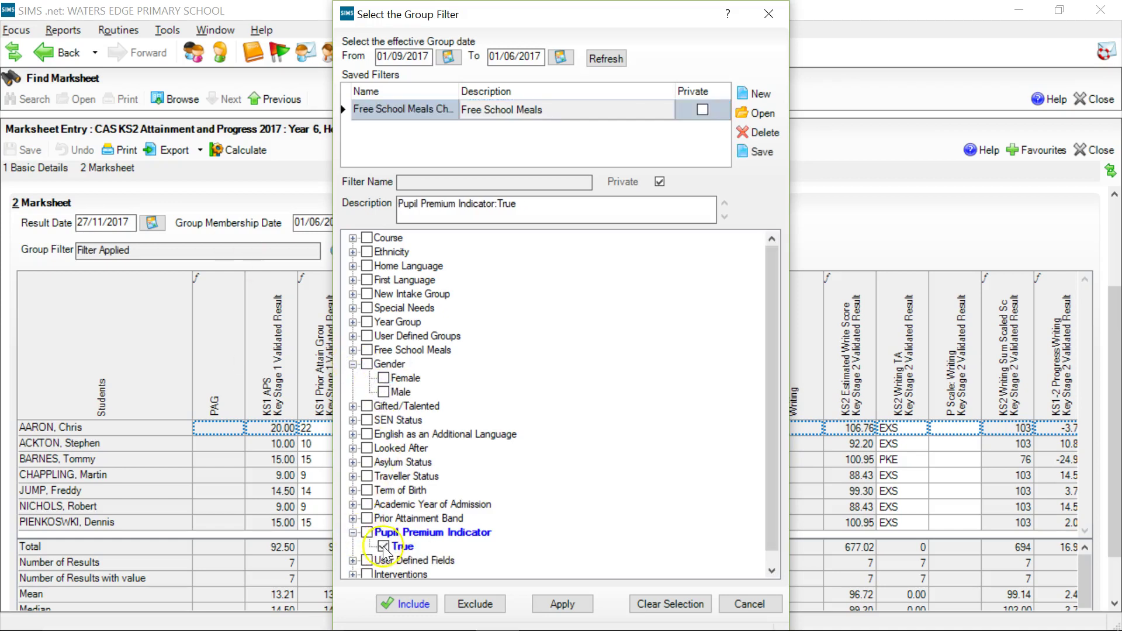
left_click(383, 547)
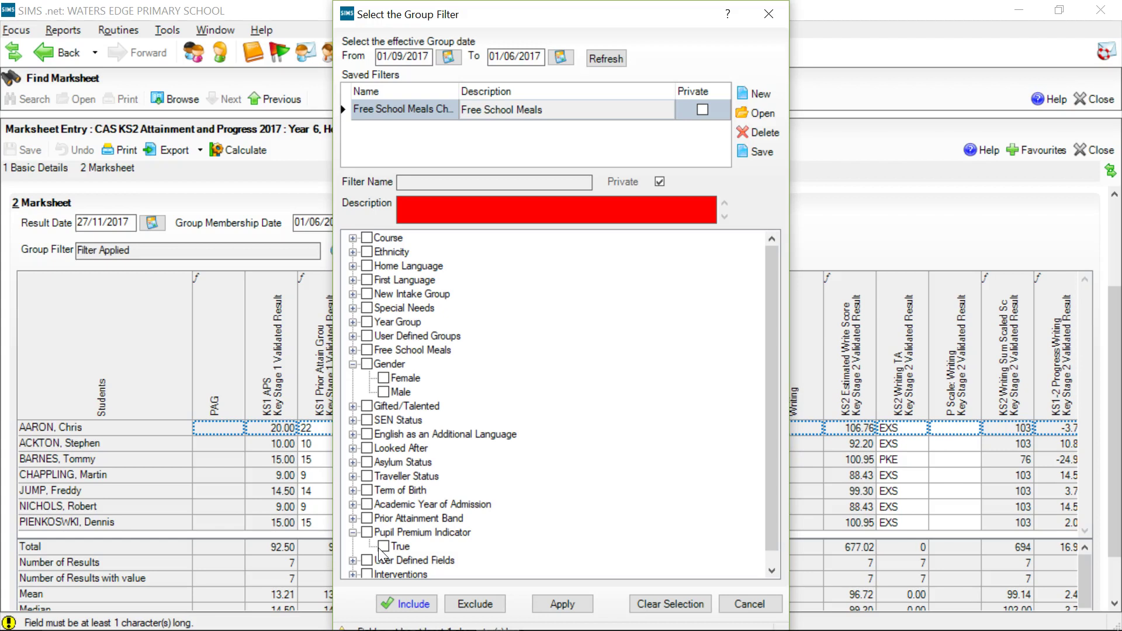
- Switch the filter to Exclude and apply it with Pupil Premium True ticked
left_click(474, 606)
left_click(472, 605)
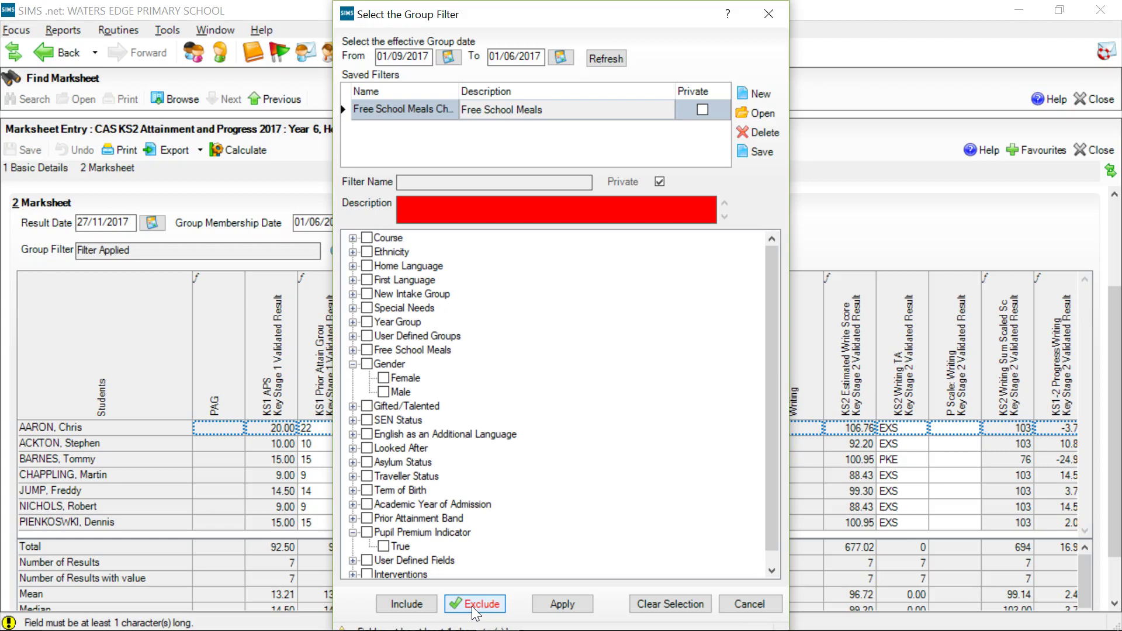
left_click(384, 547)
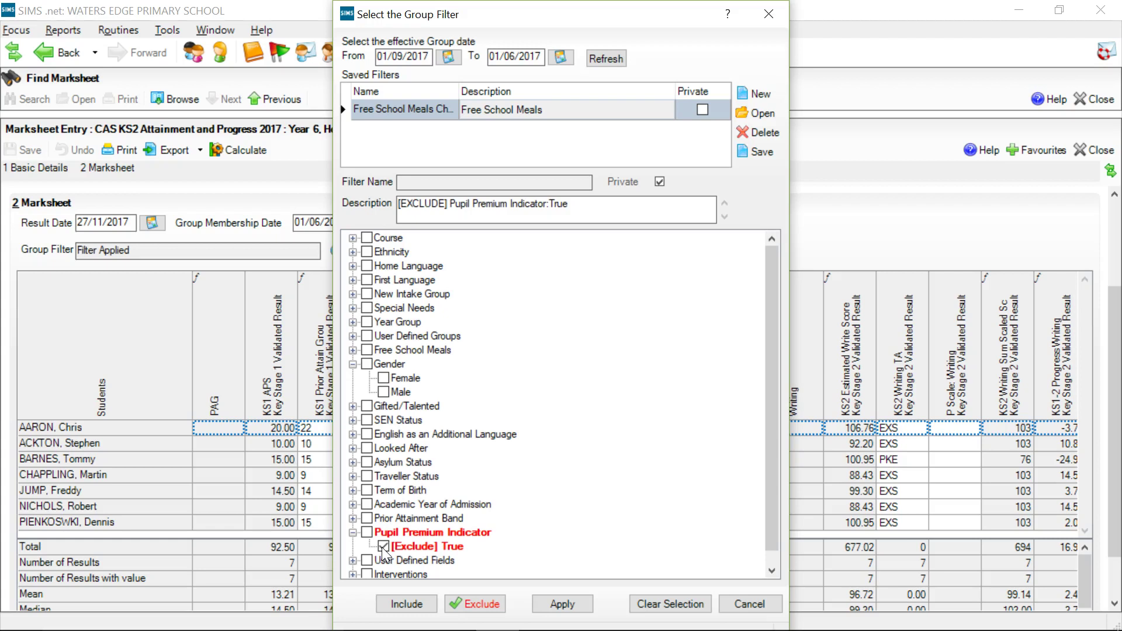
left_click(567, 604)
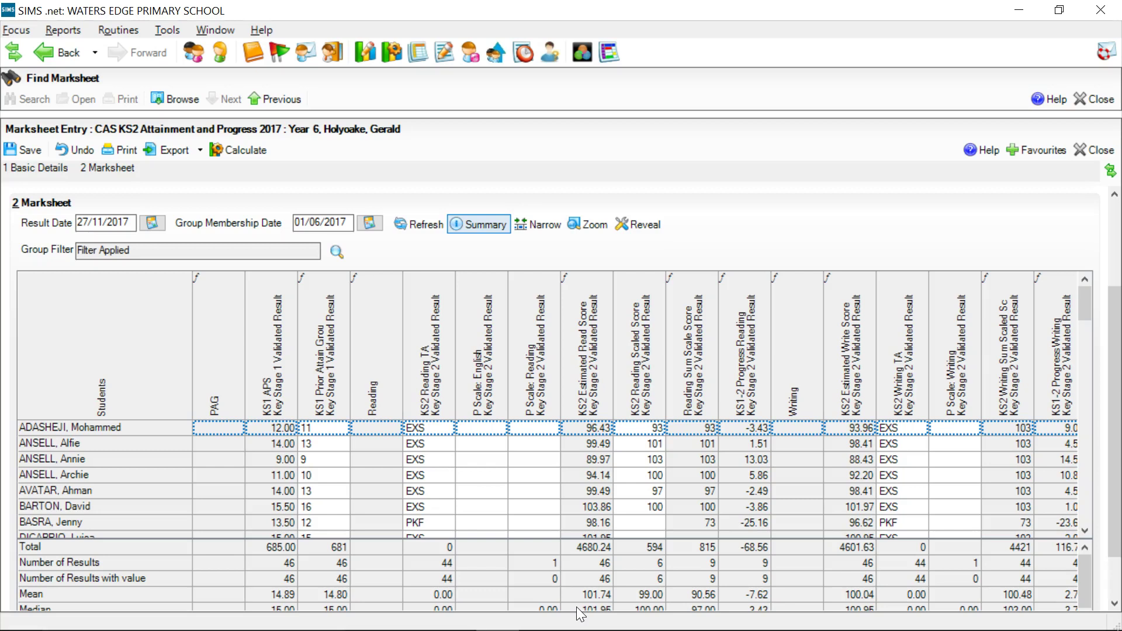
- Save changes and set the Term of Birth filter to Summer
left_click(342, 253)
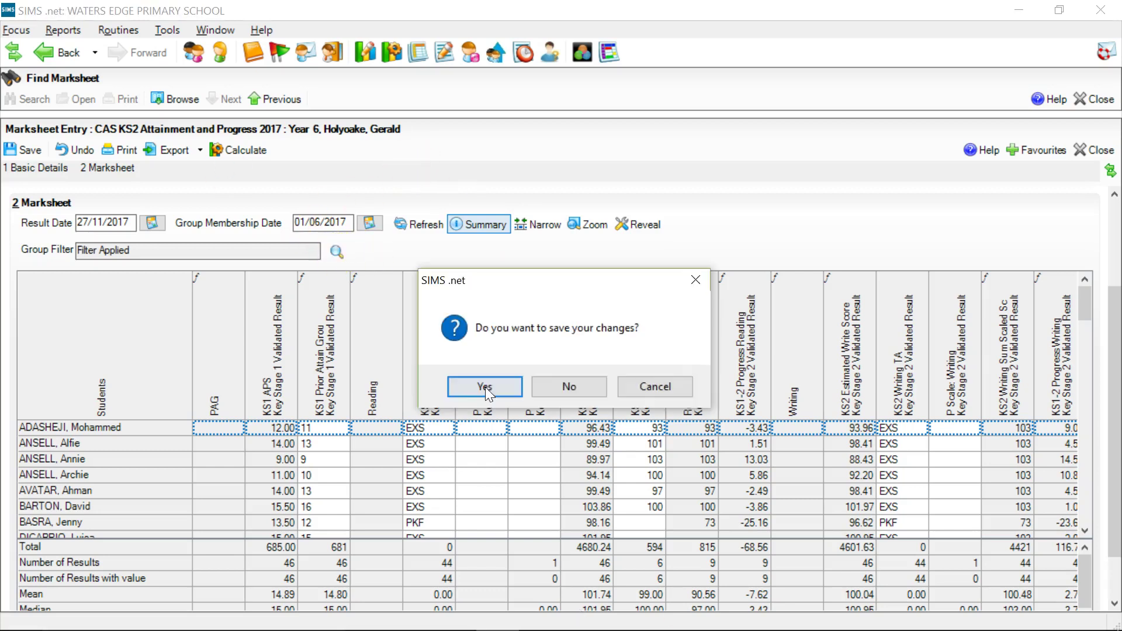
left_click(485, 387)
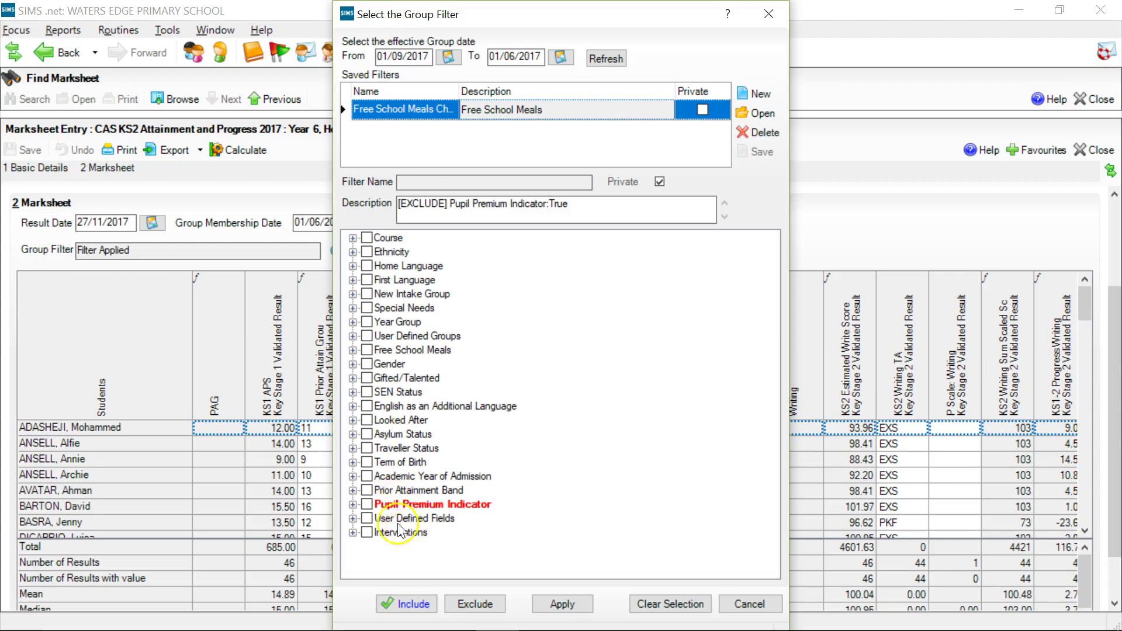
left_click(352, 462)
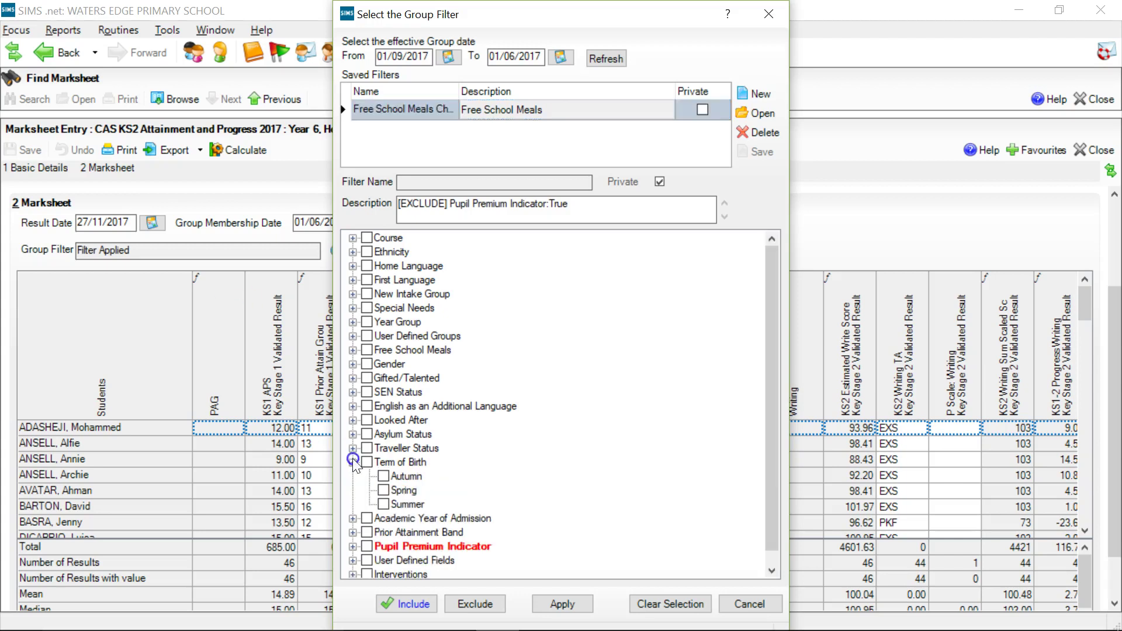
left_click(384, 478)
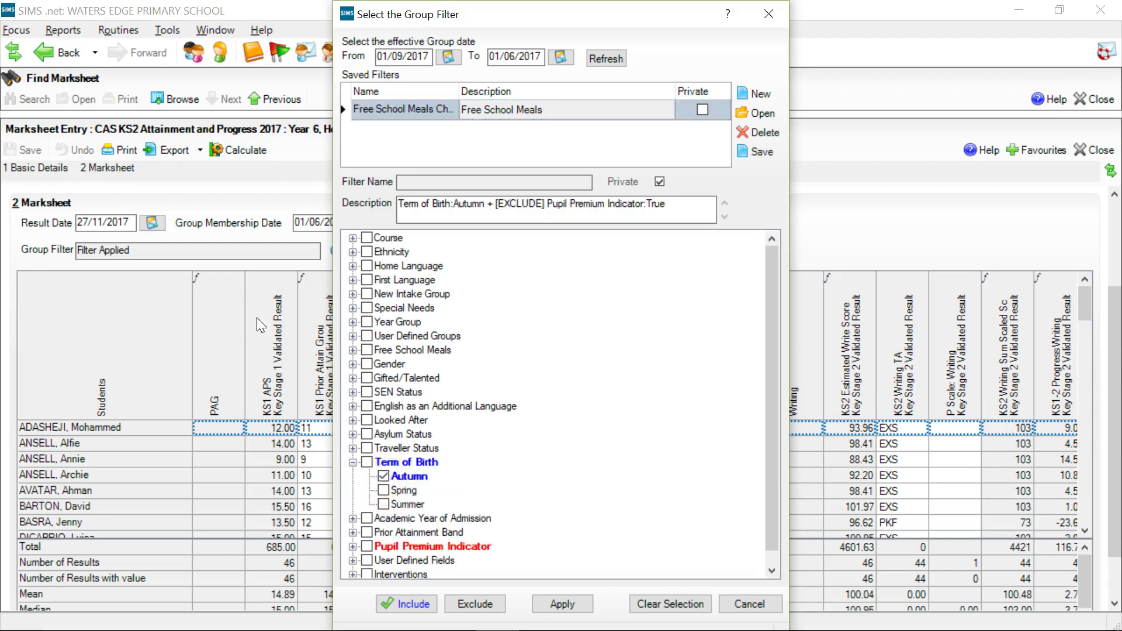
left_click(384, 478)
left_click(386, 504)
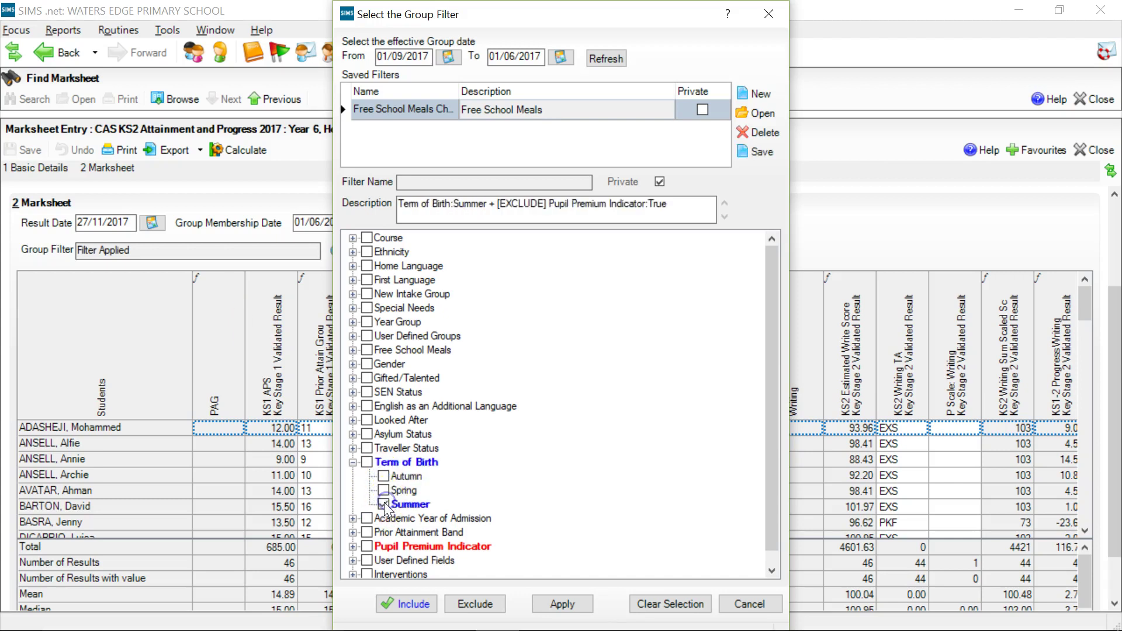
- Drop the Pupil Premium exclusion, add Gender Male and apply the filter
left_click(352, 546)
left_click(383, 561)
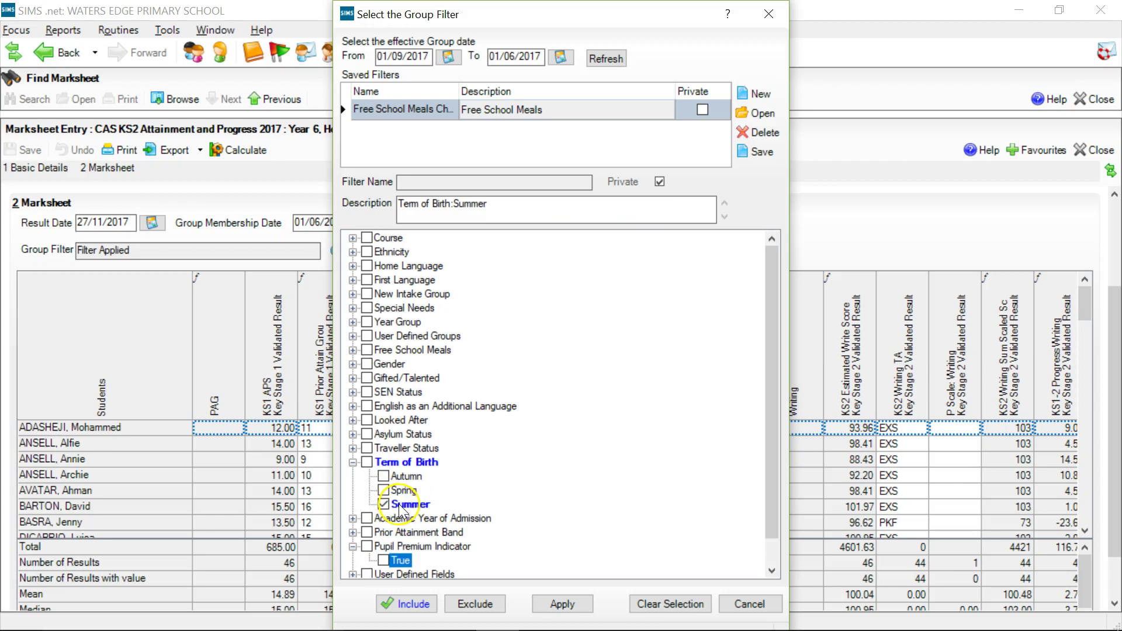
left_click(352, 364)
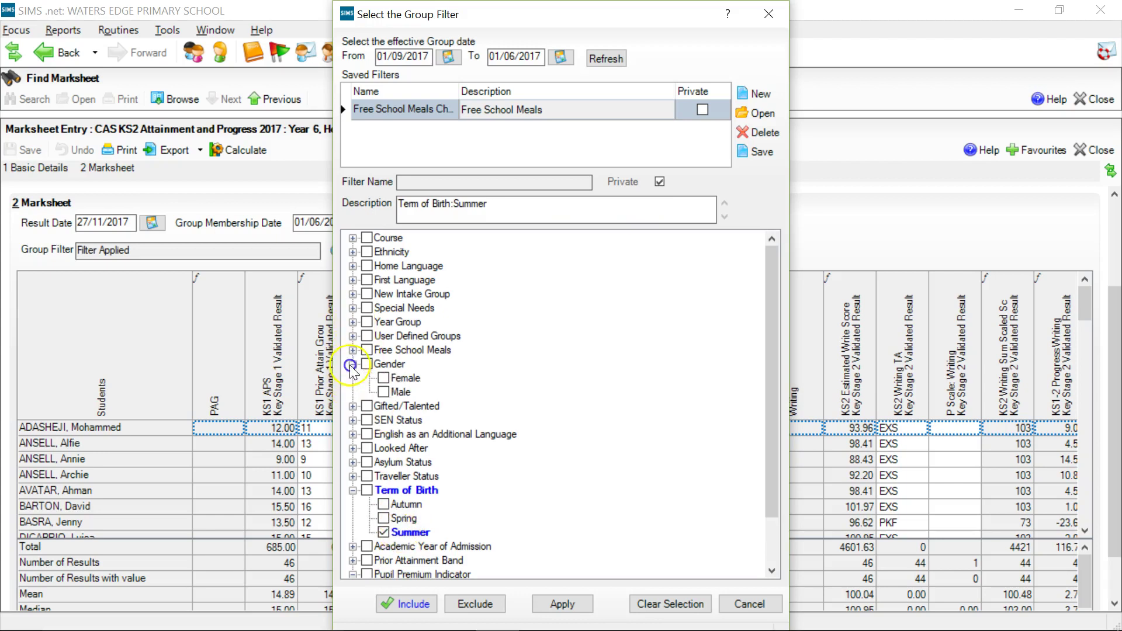
left_click(383, 392)
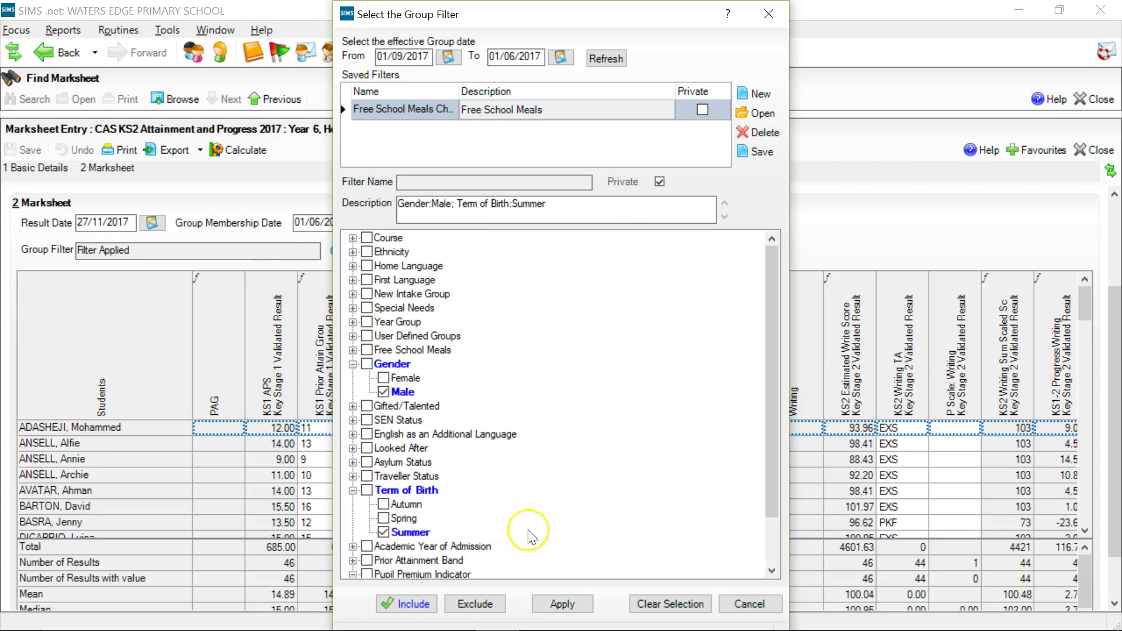
left_click(563, 604)
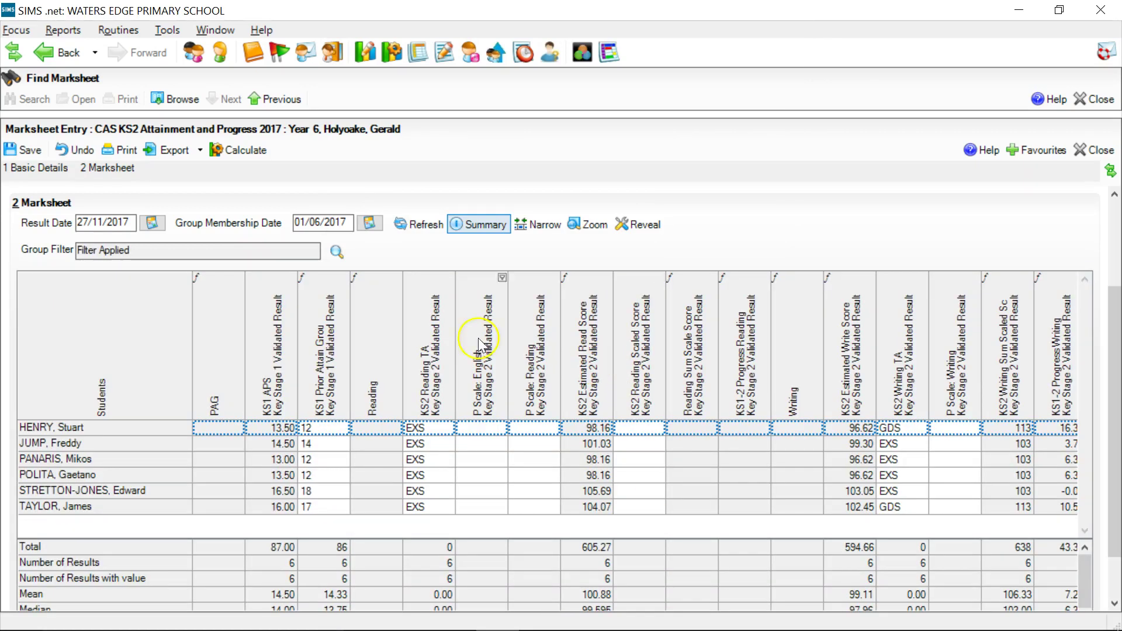
left_click(336, 253)
- Save changes and clear the Summer and Male filter selections
left_click(485, 383)
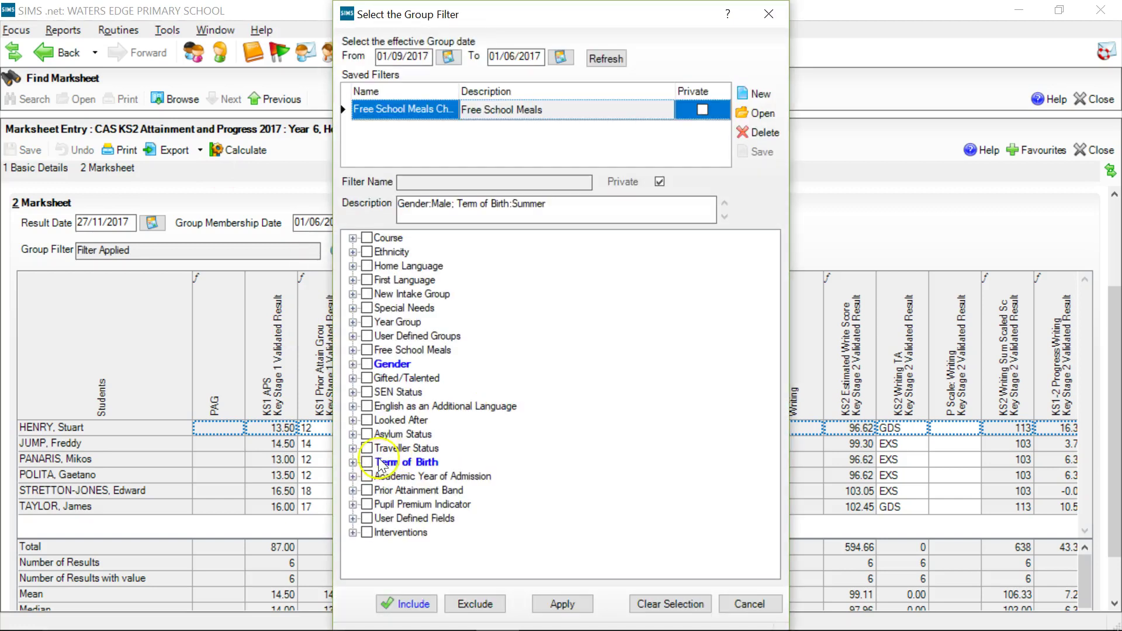
left_click(351, 462)
left_click(383, 504)
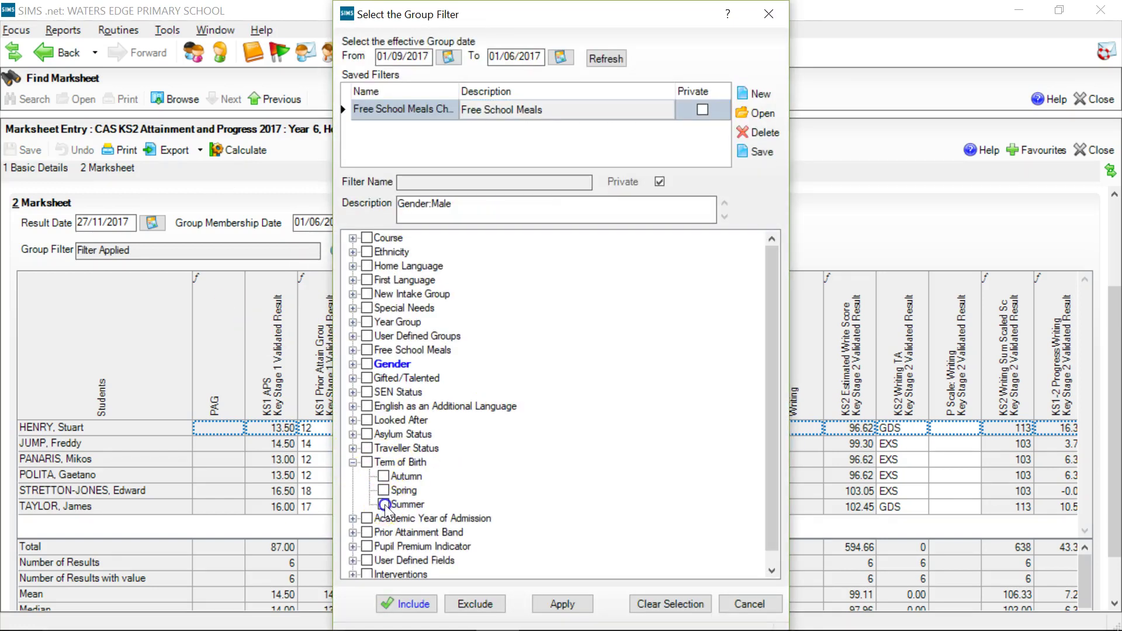
left_click(352, 365)
left_click(383, 392)
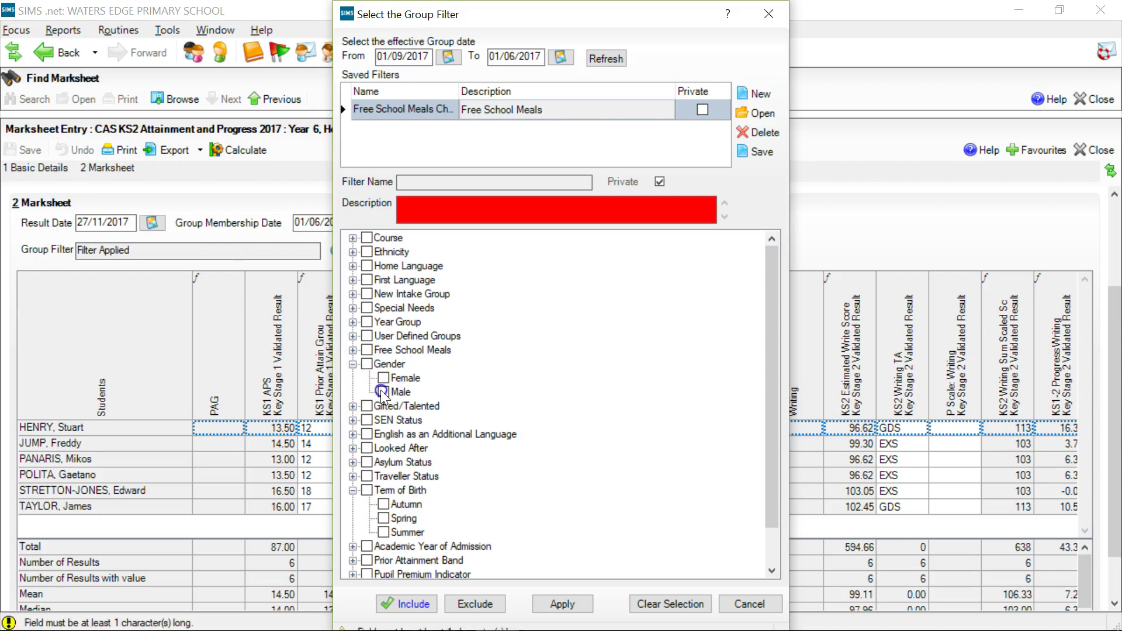
- Apply an Academic Year of Admission filter for 2015/2016, 2016/2017 and 2017/2018
scroll(464, 409, "down", 1)
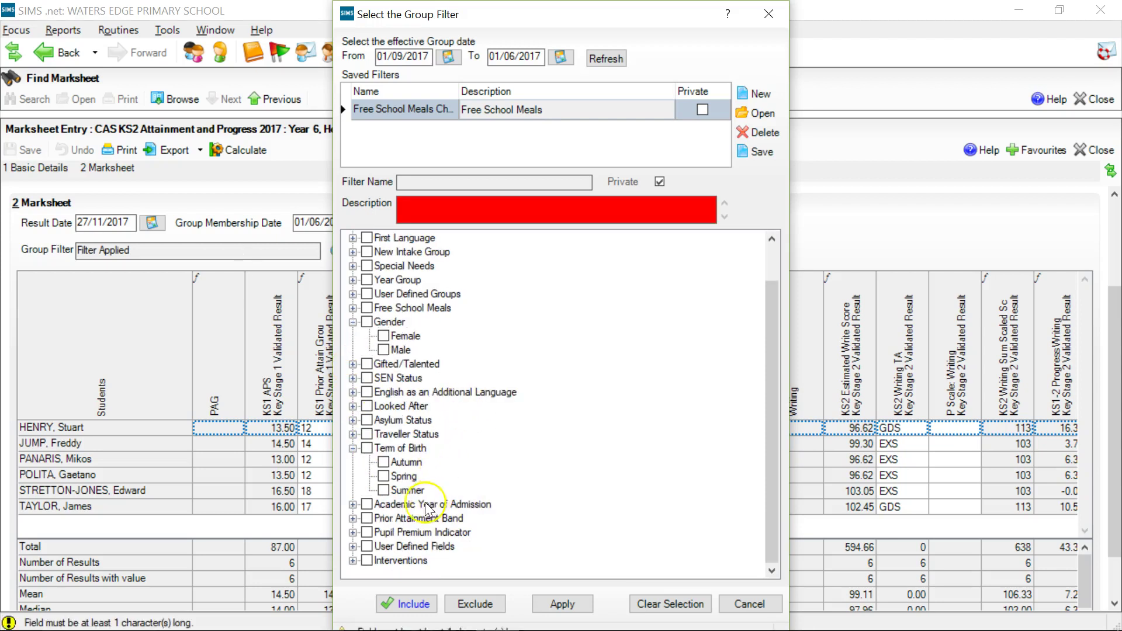
left_click(352, 504)
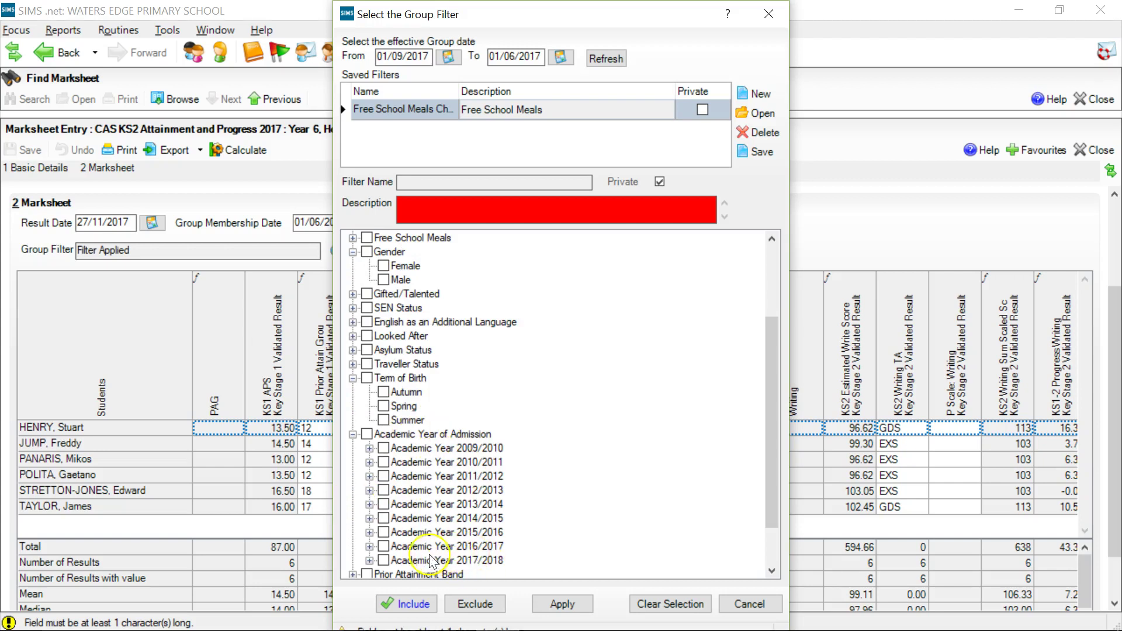
left_click(385, 560)
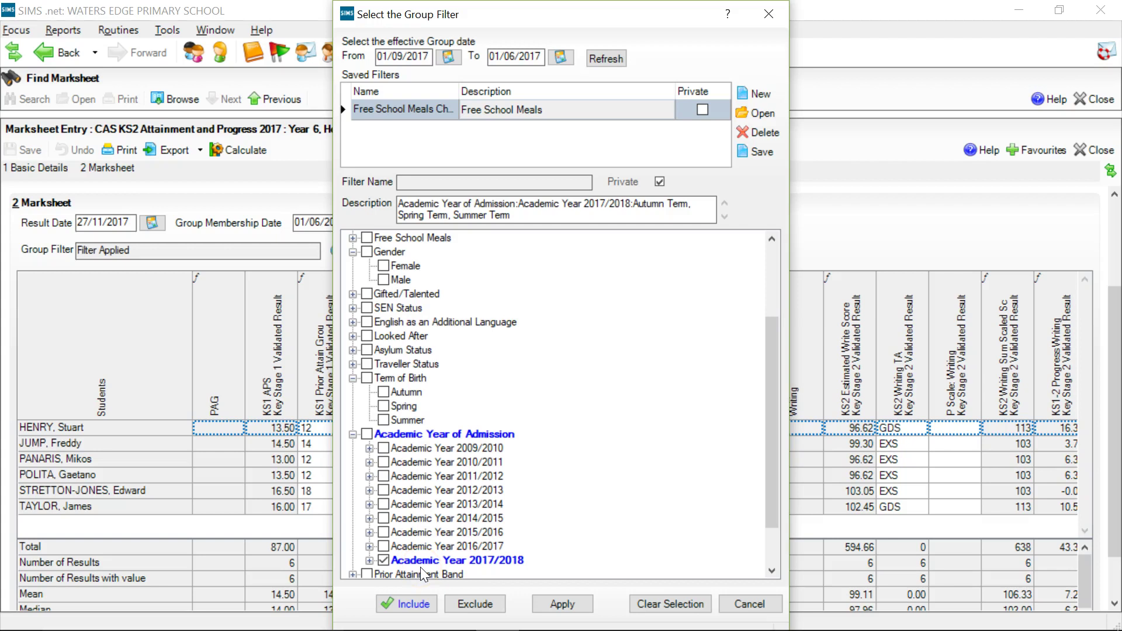
left_click(383, 545)
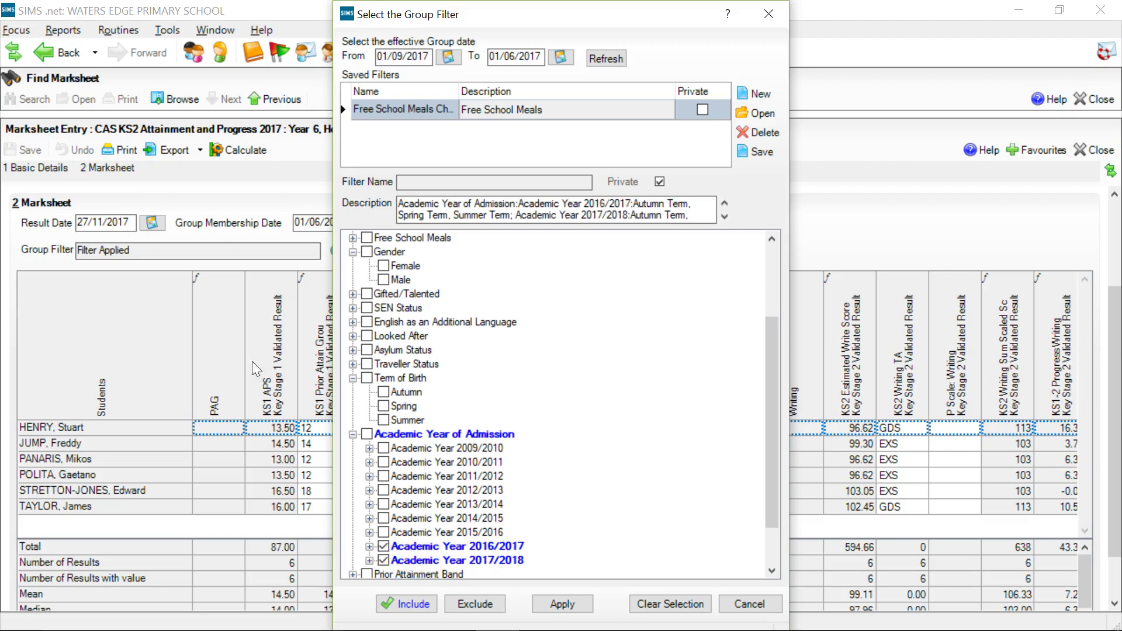
left_click(383, 532)
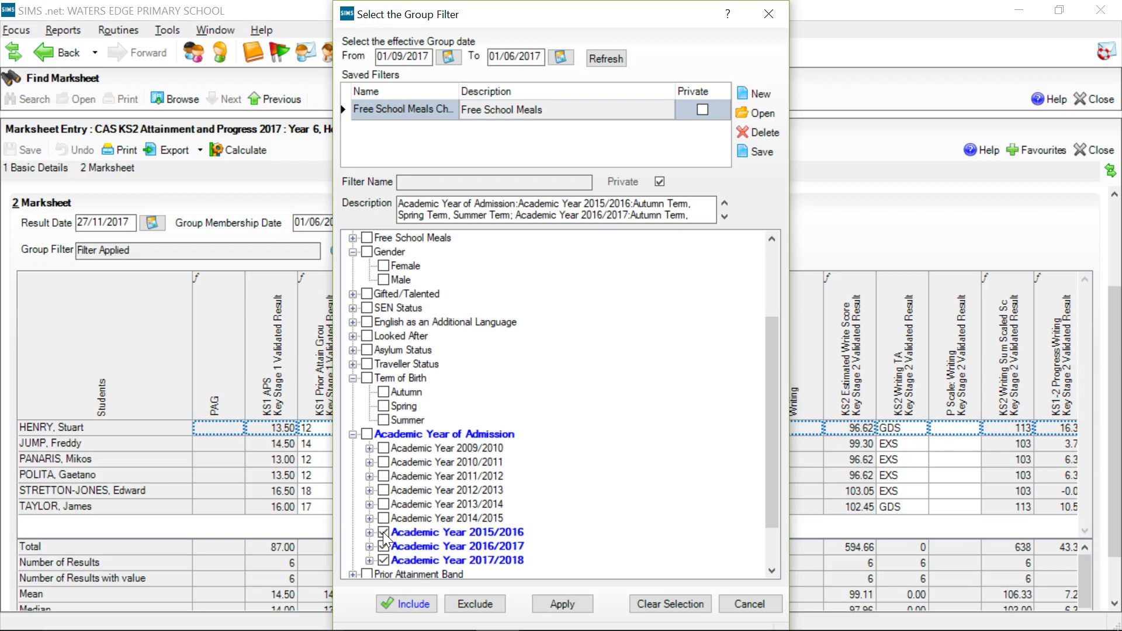
left_click(550, 604)
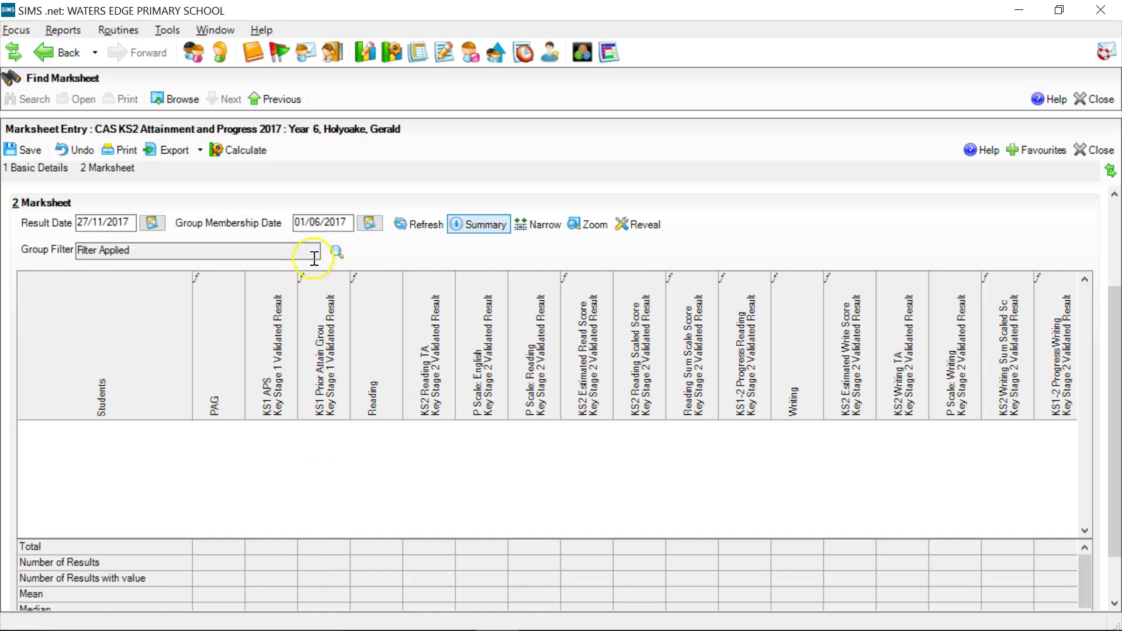
- Save changes and clear the three admission-year selections
left_click(336, 252)
left_click(484, 386)
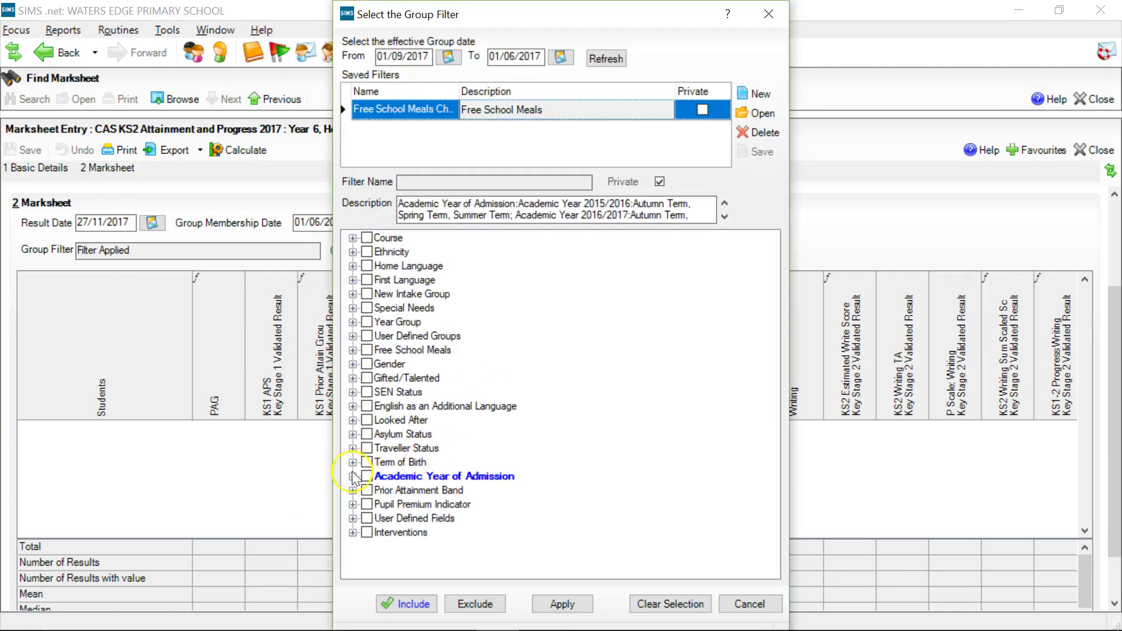
left_click(353, 490)
left_click(383, 532)
left_click(384, 545)
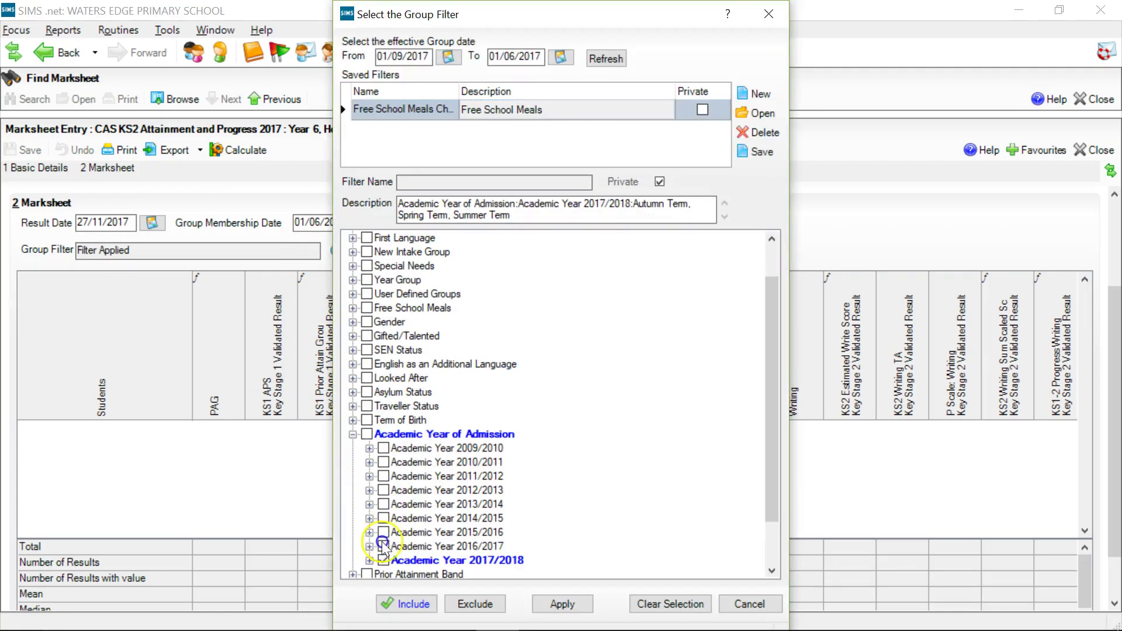
left_click(383, 560)
left_click(353, 435)
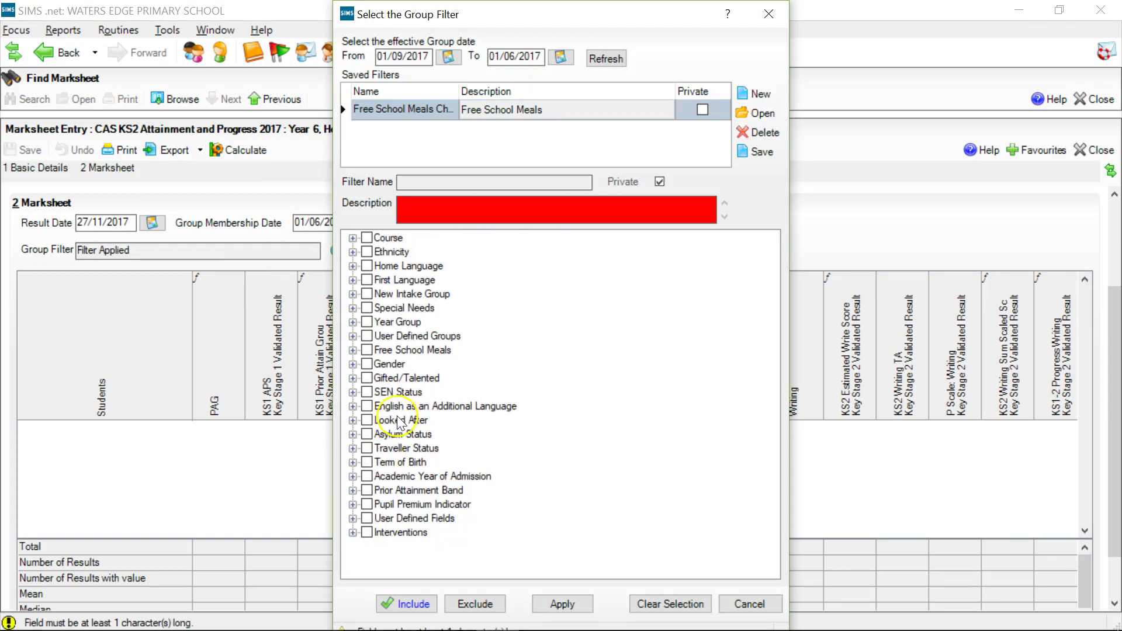
- Apply an SEN Status filter for Education, Health and Care Plan and SEN Support
left_click(353, 407)
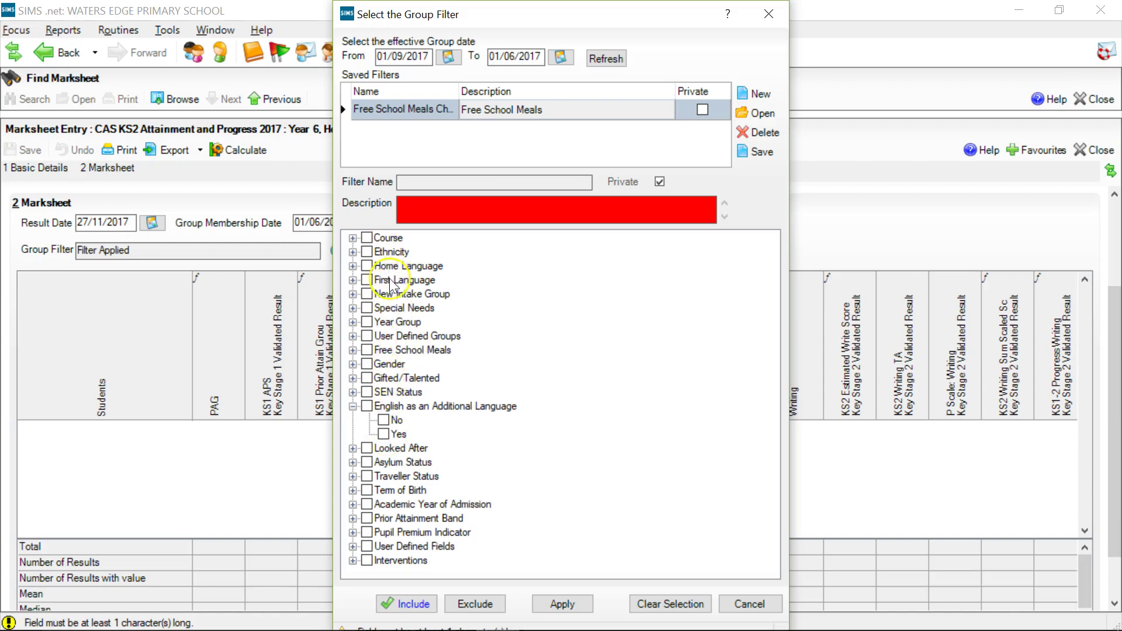
double_click(392, 308)
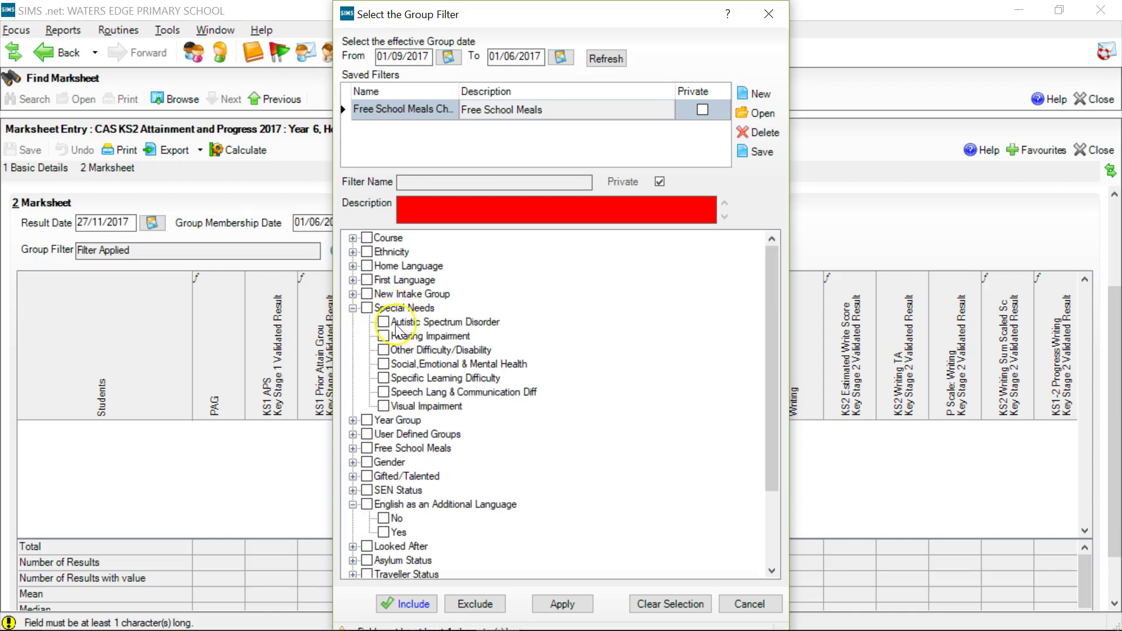
left_click(353, 308)
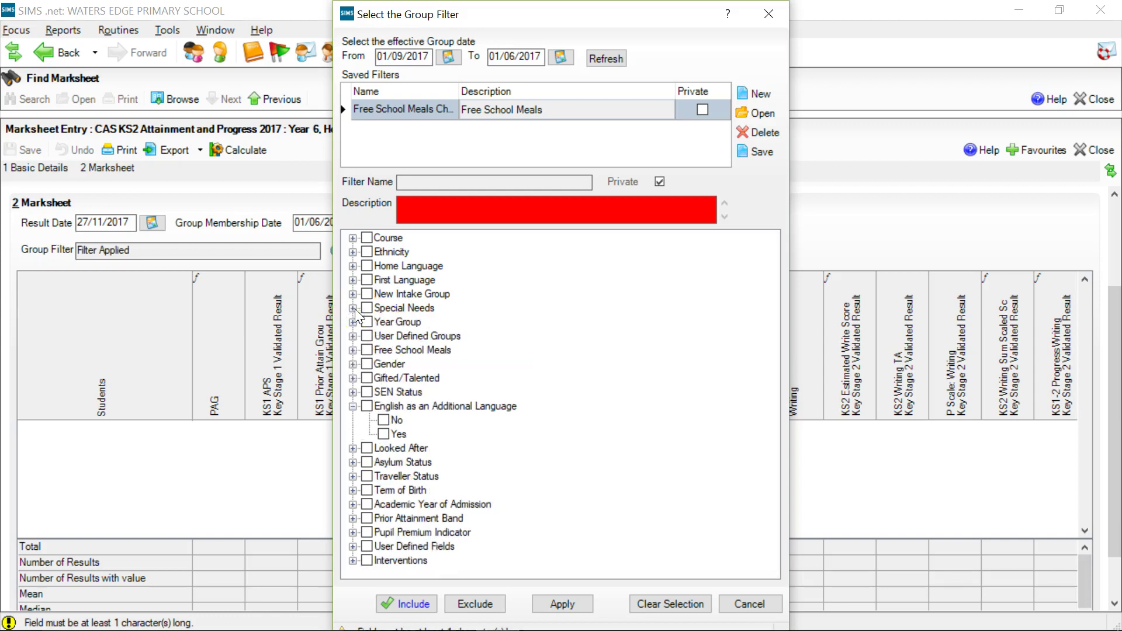
left_click(353, 392)
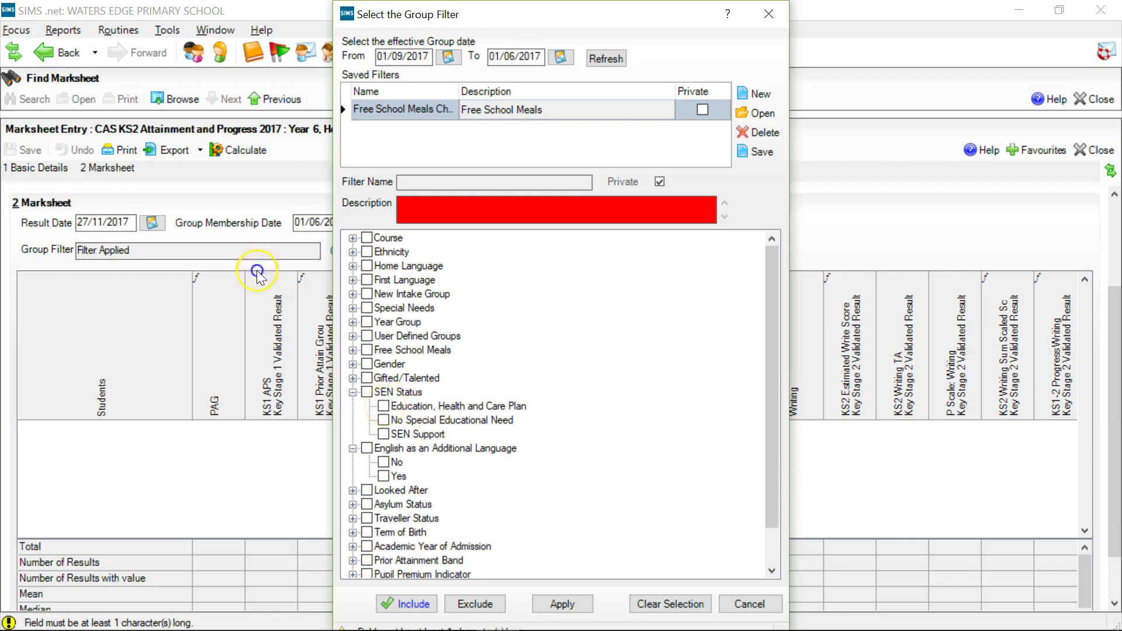
left_click(383, 406)
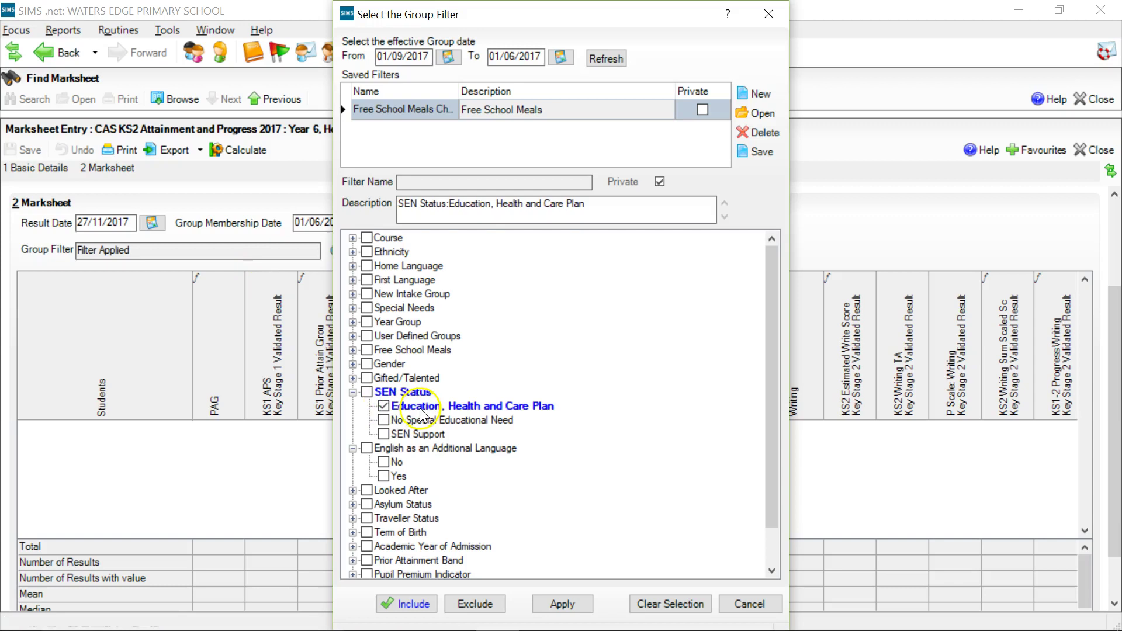
left_click(387, 433)
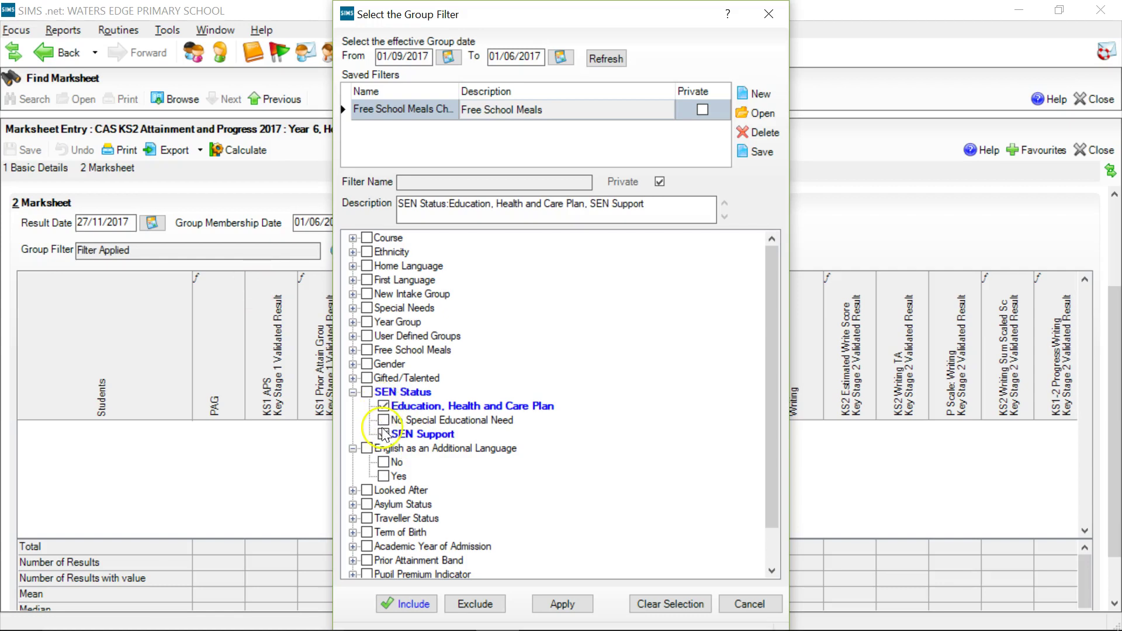
left_click(558, 605)
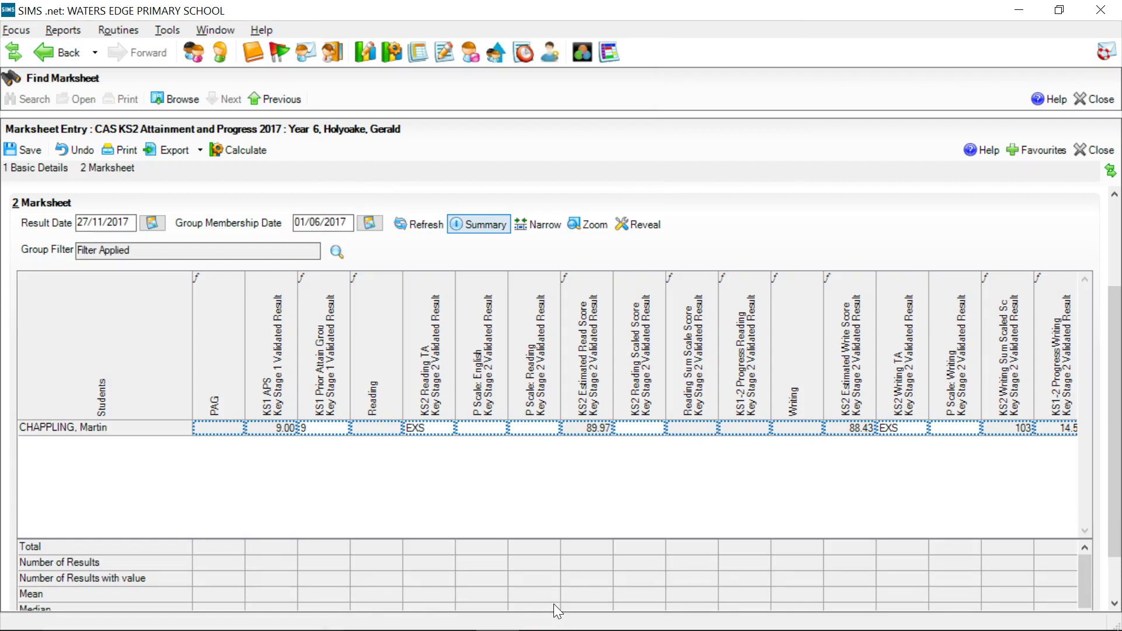
- Save changes and apply the filter excluding Education, Health and Care Plan and SEN Support pupils
left_click(337, 252)
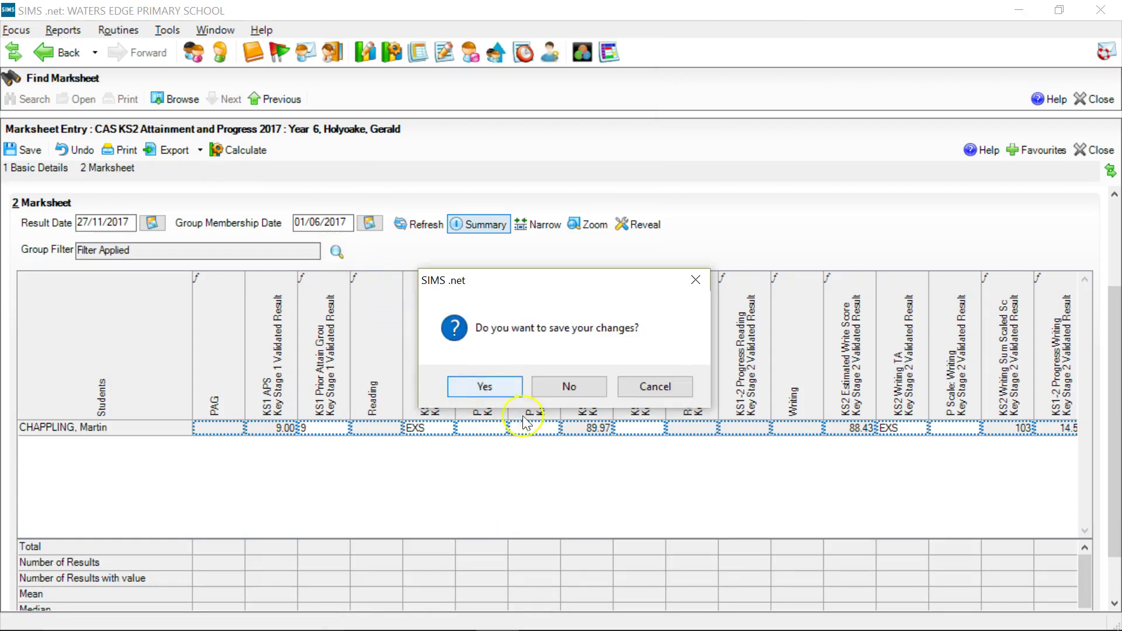
left_click(493, 381)
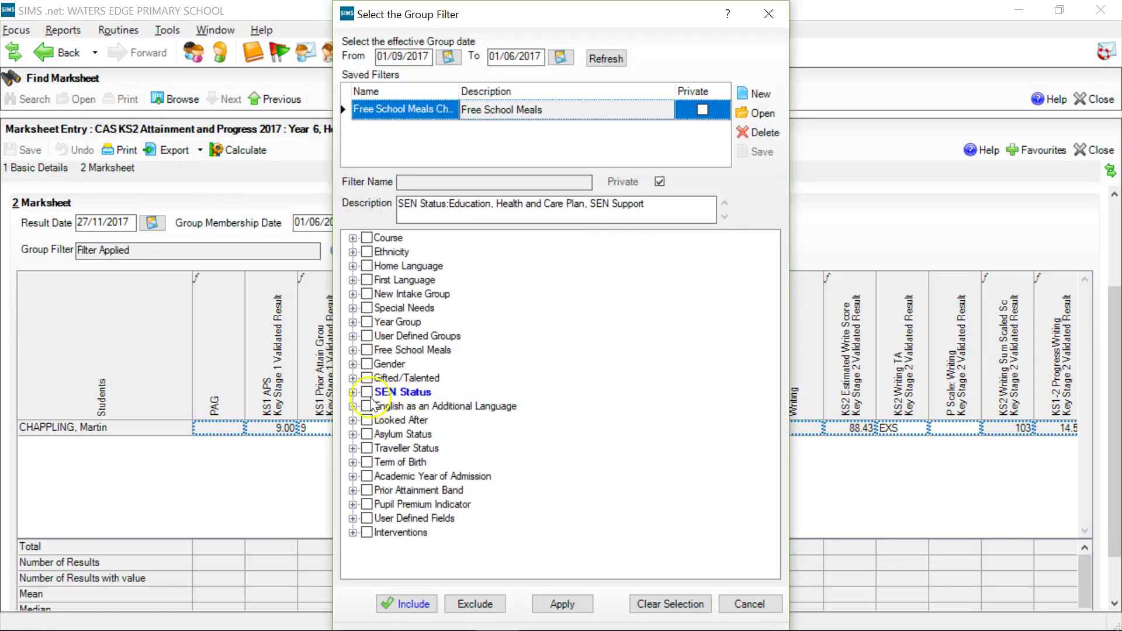
left_click(353, 392)
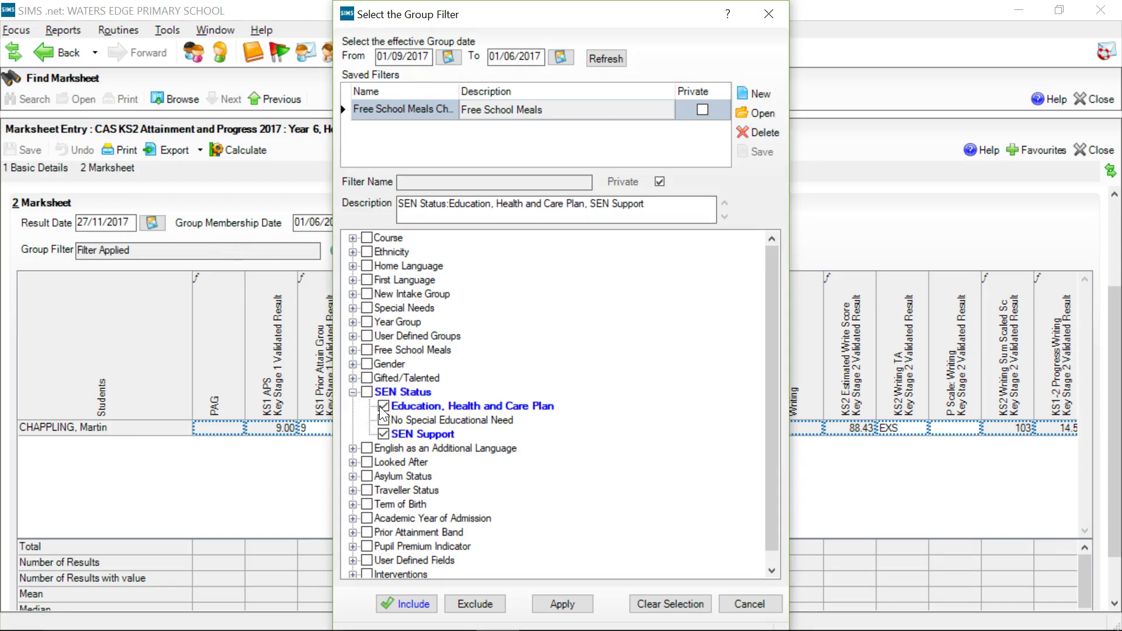
left_click(395, 439)
left_click(383, 405)
left_click(464, 605)
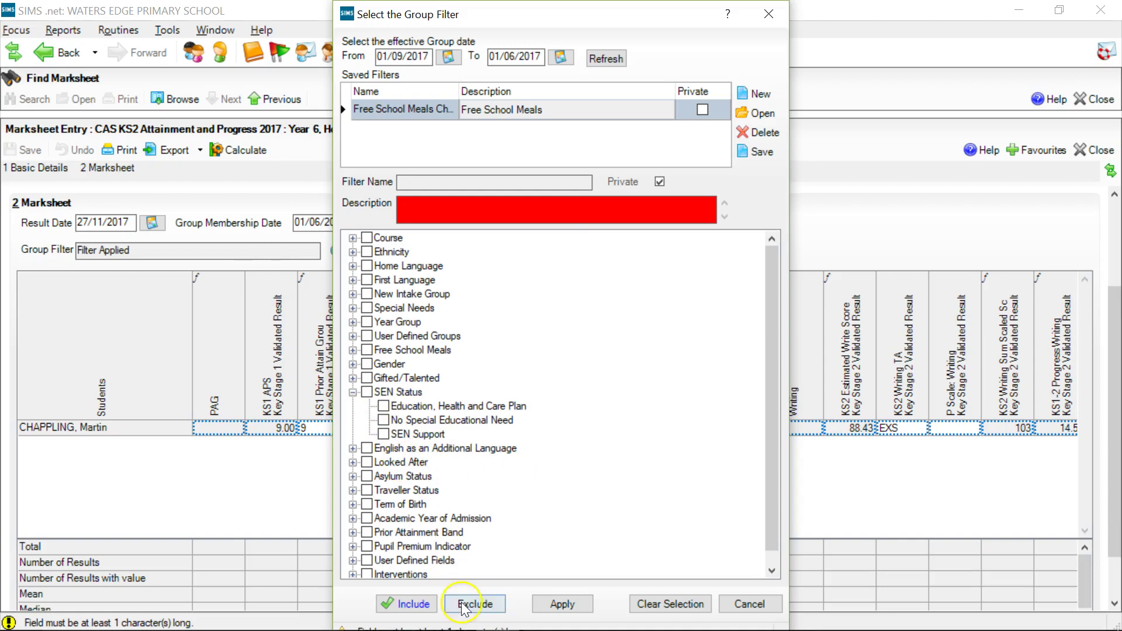
left_click(384, 433)
left_click(383, 405)
left_click(561, 606)
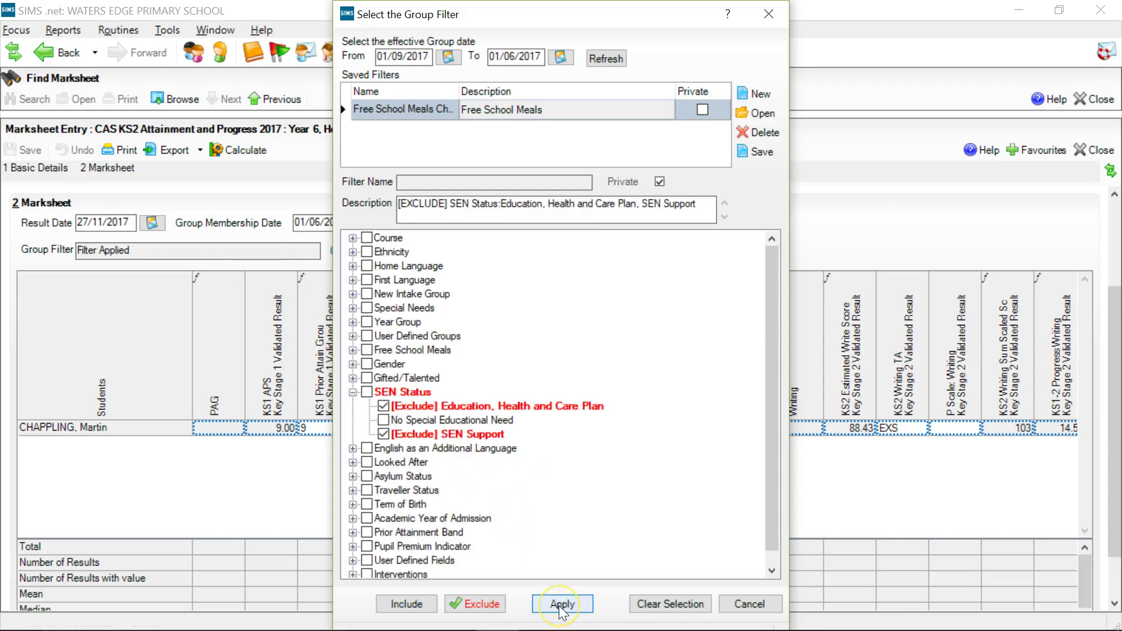